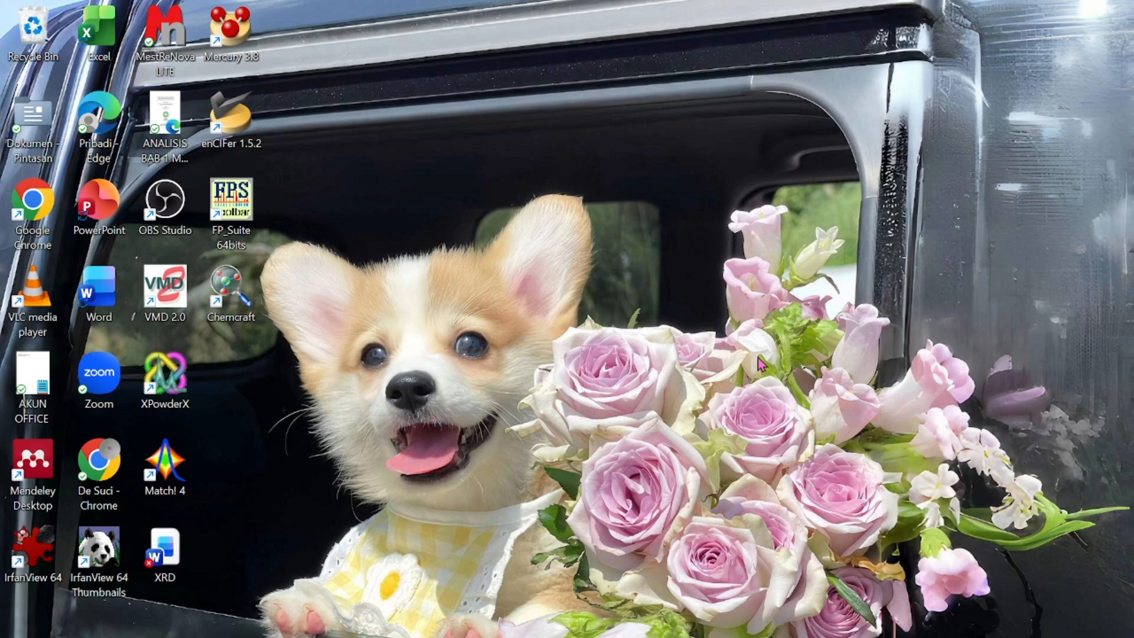
Switch to OriginPro and import the HAP 9 file from the set data 3 folder as single ASCII with the default import options.
mouse_move(411, 614)
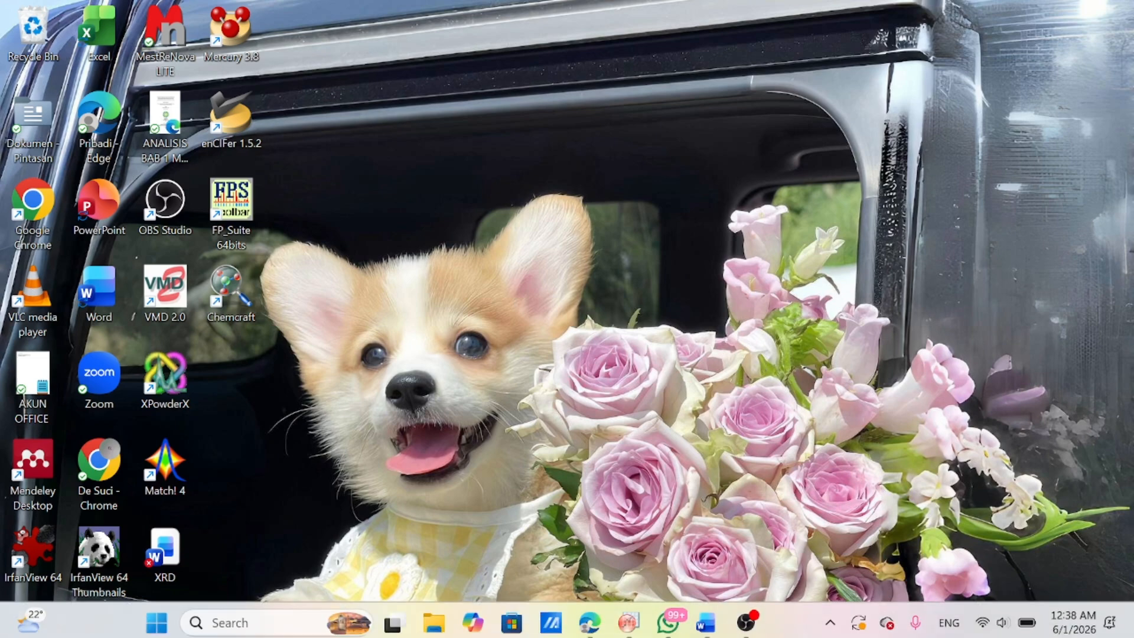
click(630, 619)
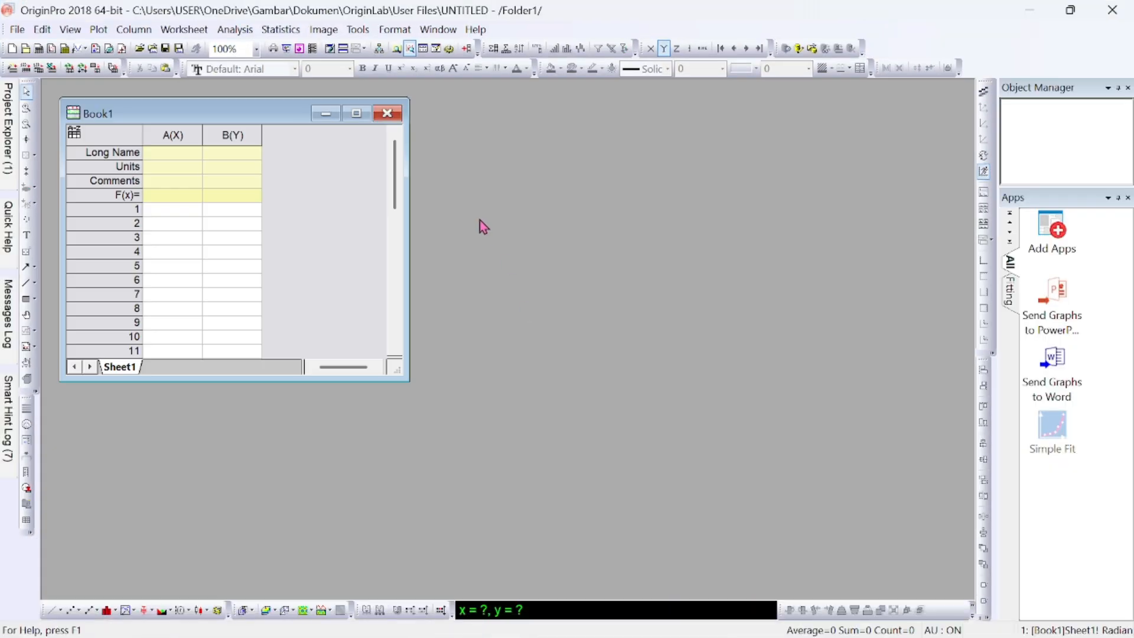
click(18, 32)
mouse_move(137, 168)
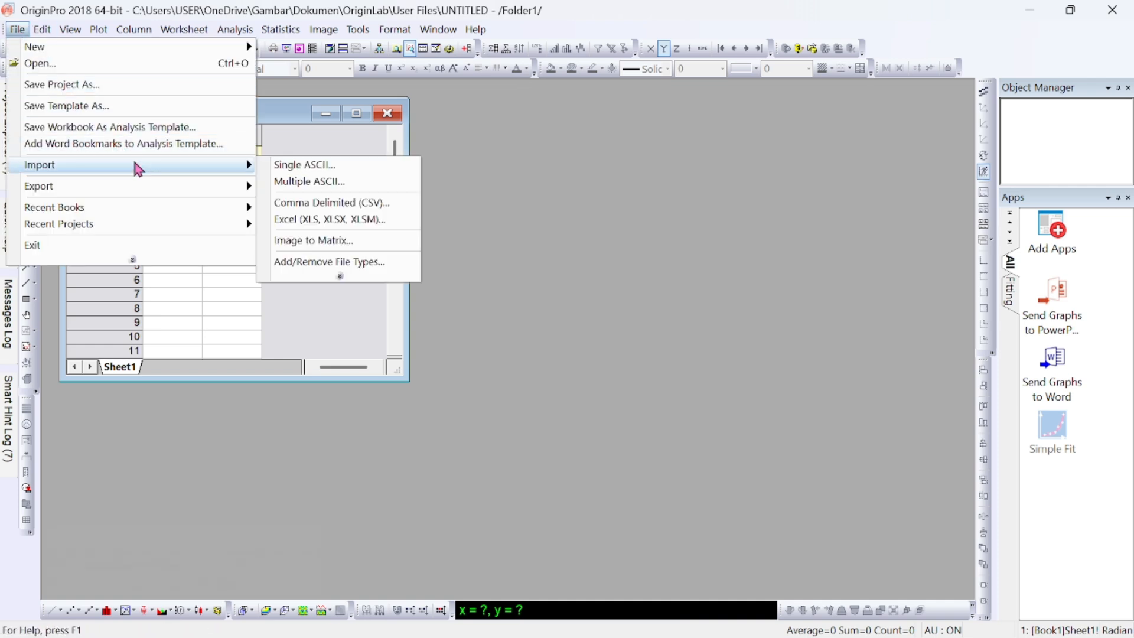
click(307, 170)
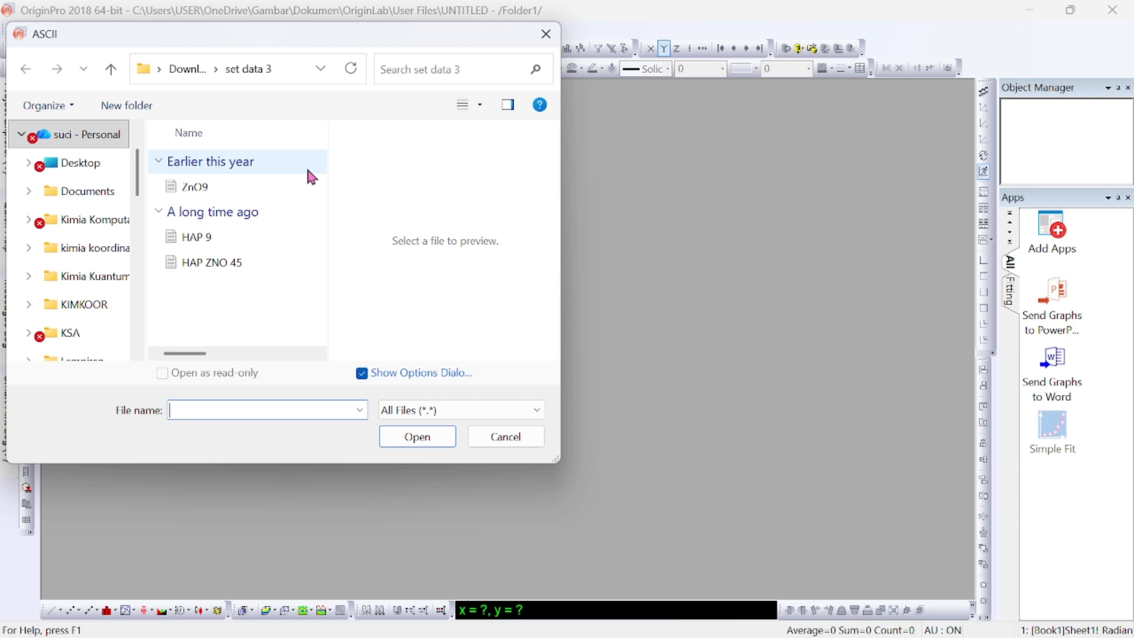
click(229, 236)
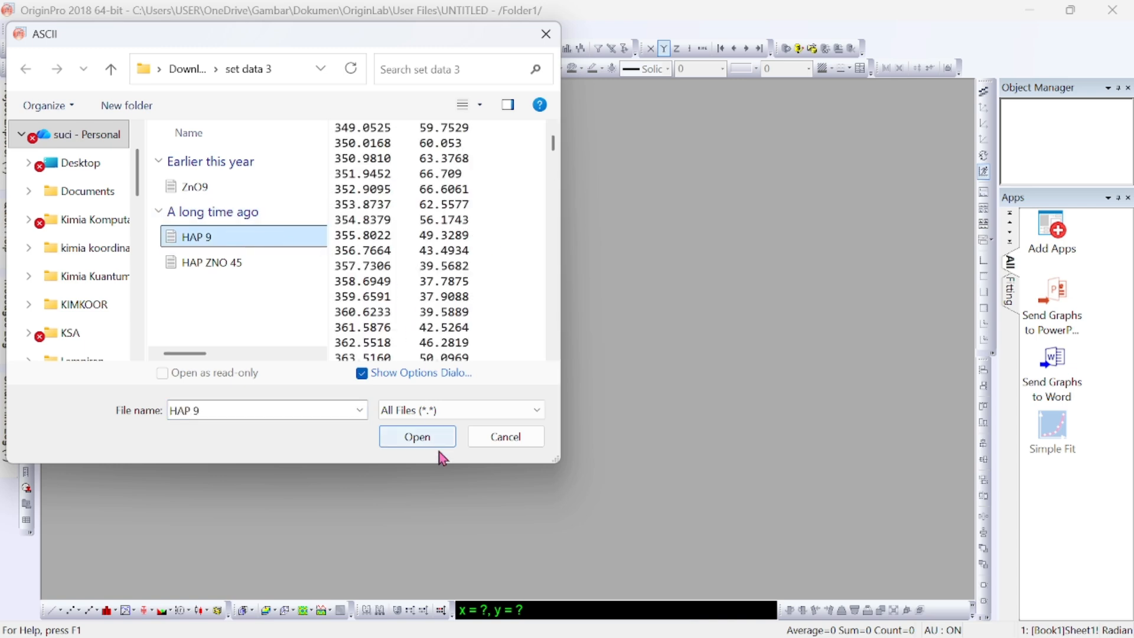
click(417, 439)
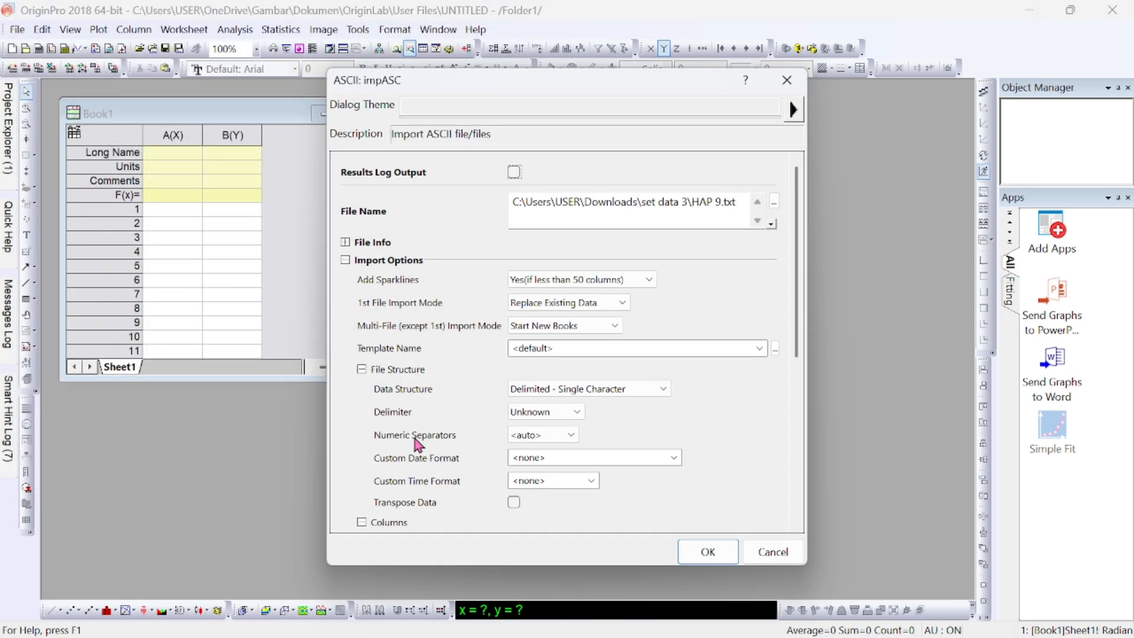
click(715, 554)
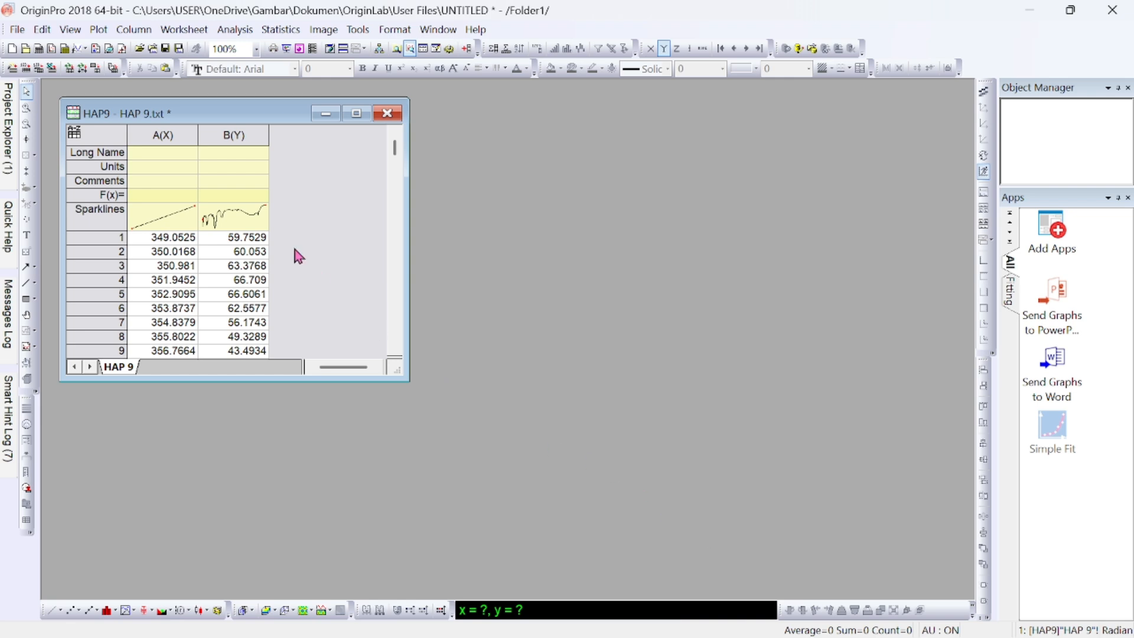
Enter the long names "wavelength" for column A and "transmitasi" for column B of the worksheet.
click(150, 157)
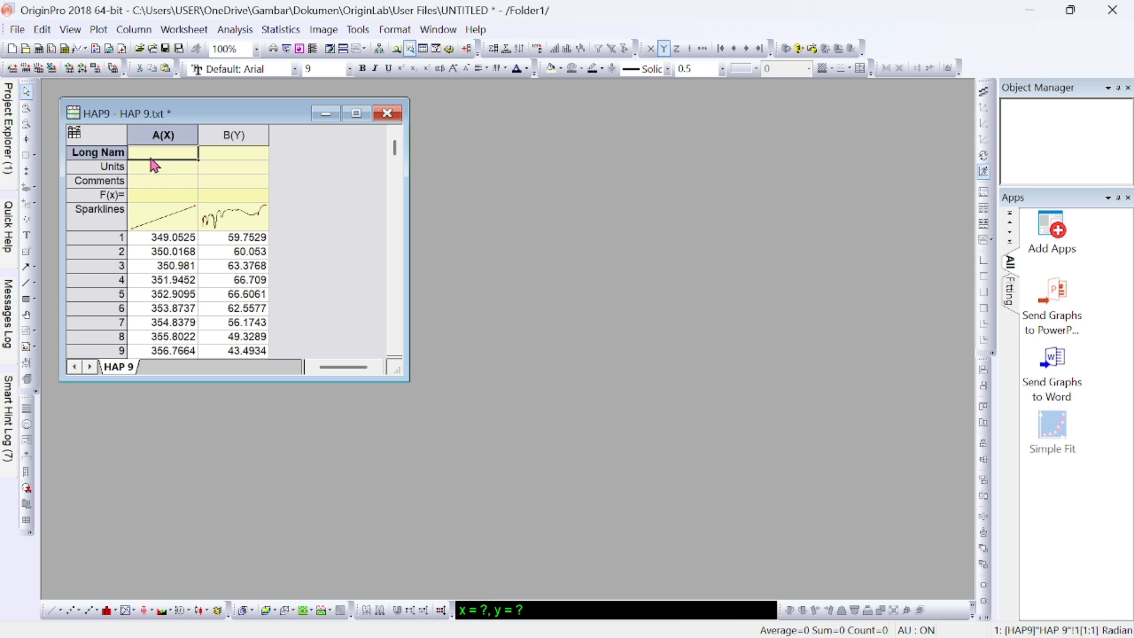
text(wave)
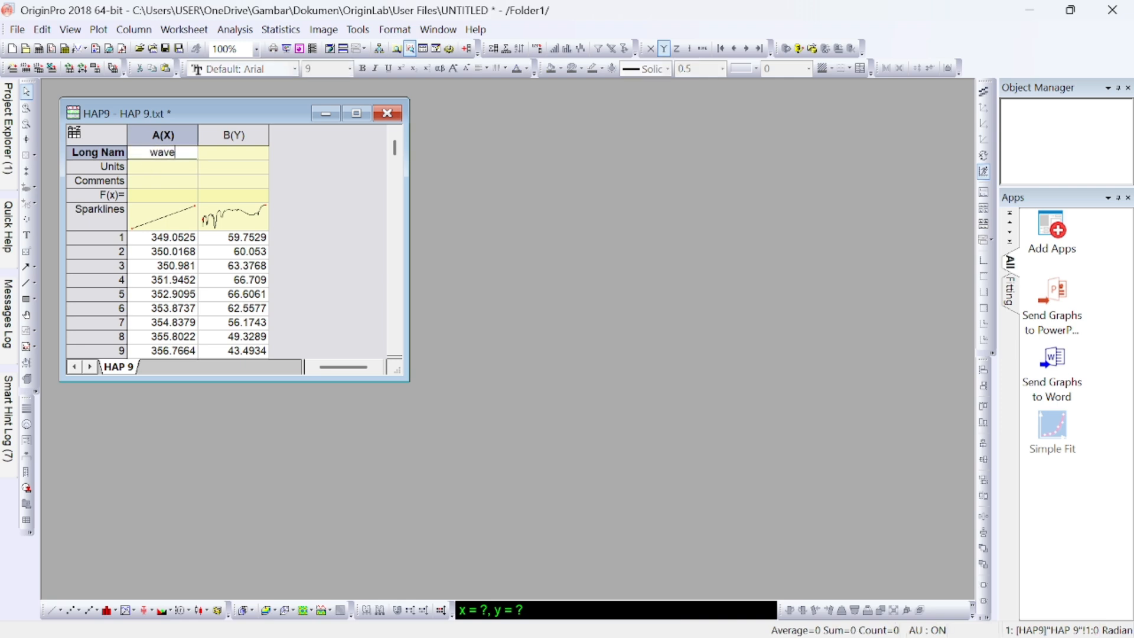
text(length)
key(Tab)
text(transmitasi)
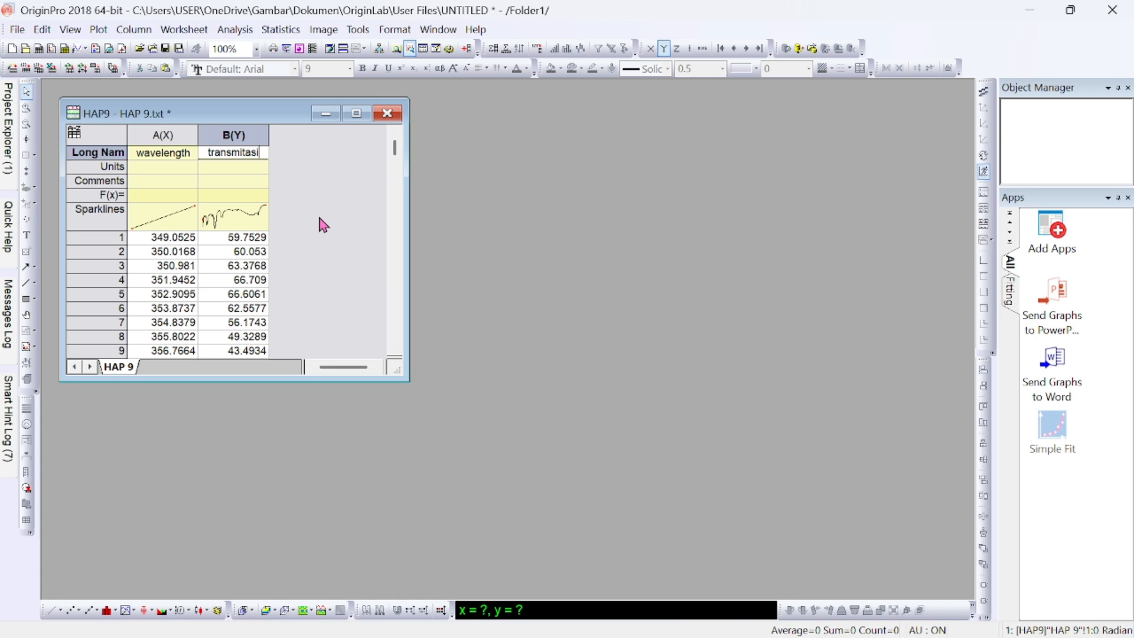
Add one new column to the worksheet and give it the long name "absorbansi".
key(ctrl+d)
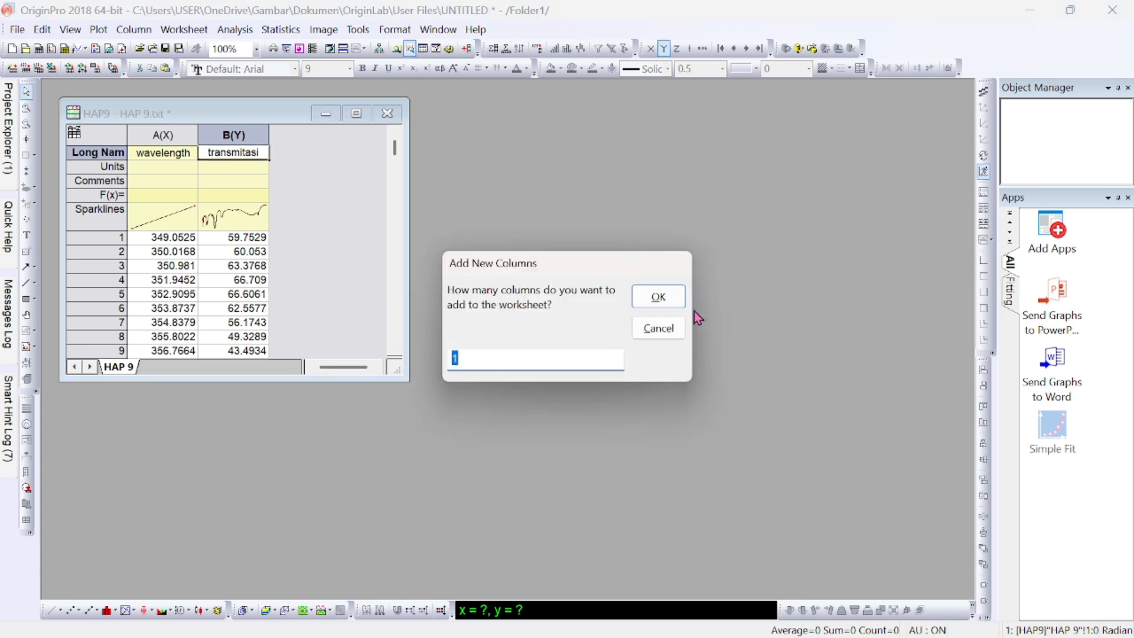
click(669, 295)
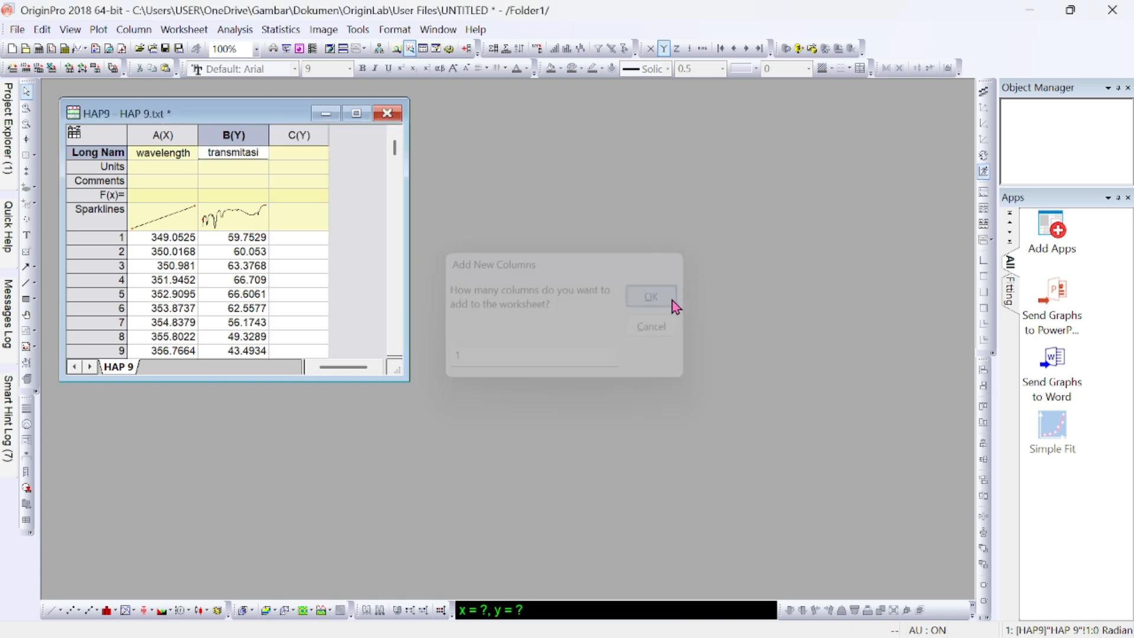
click(305, 155)
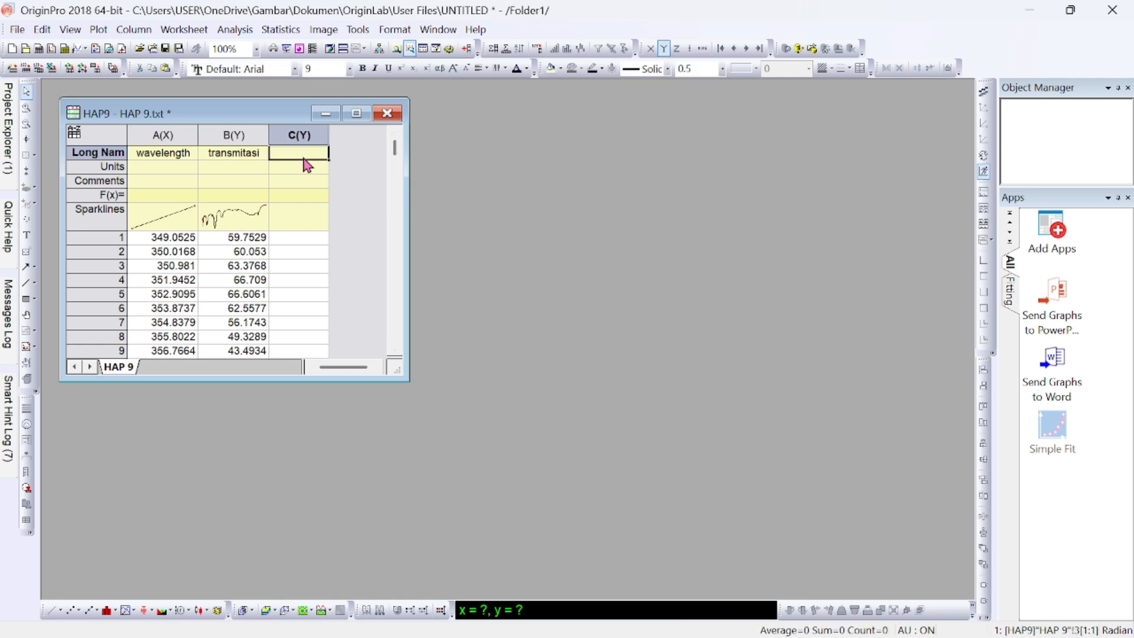
text(absor)
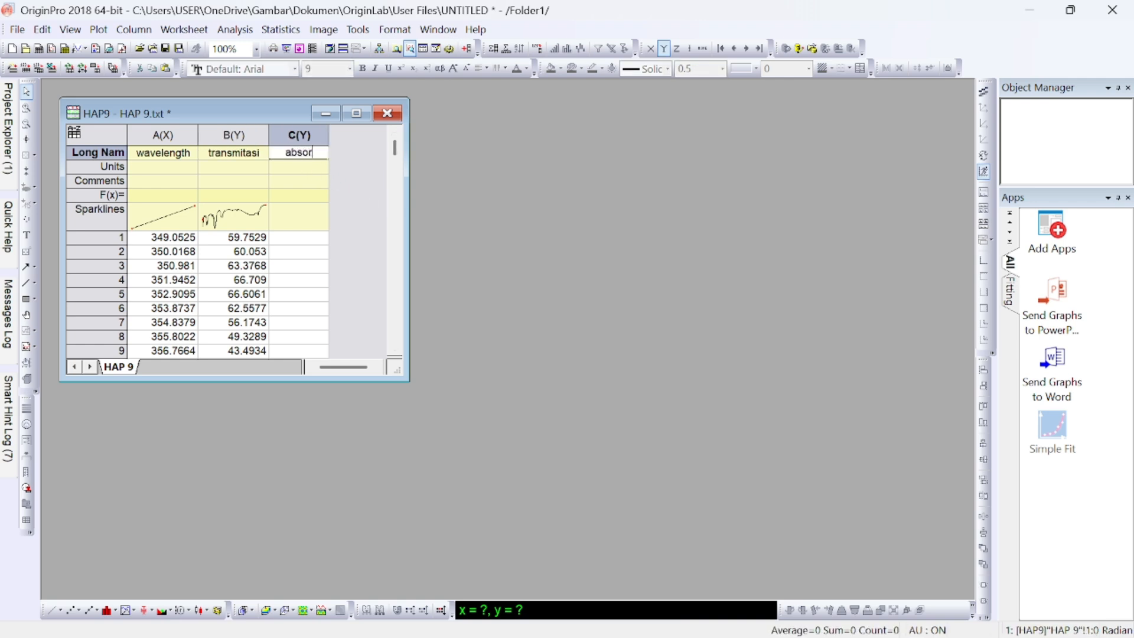
text(bansi)
Fill the absorbansi column with values calculated by the formula 2-log(col(b)).
click(300, 135)
right_click(299, 136)
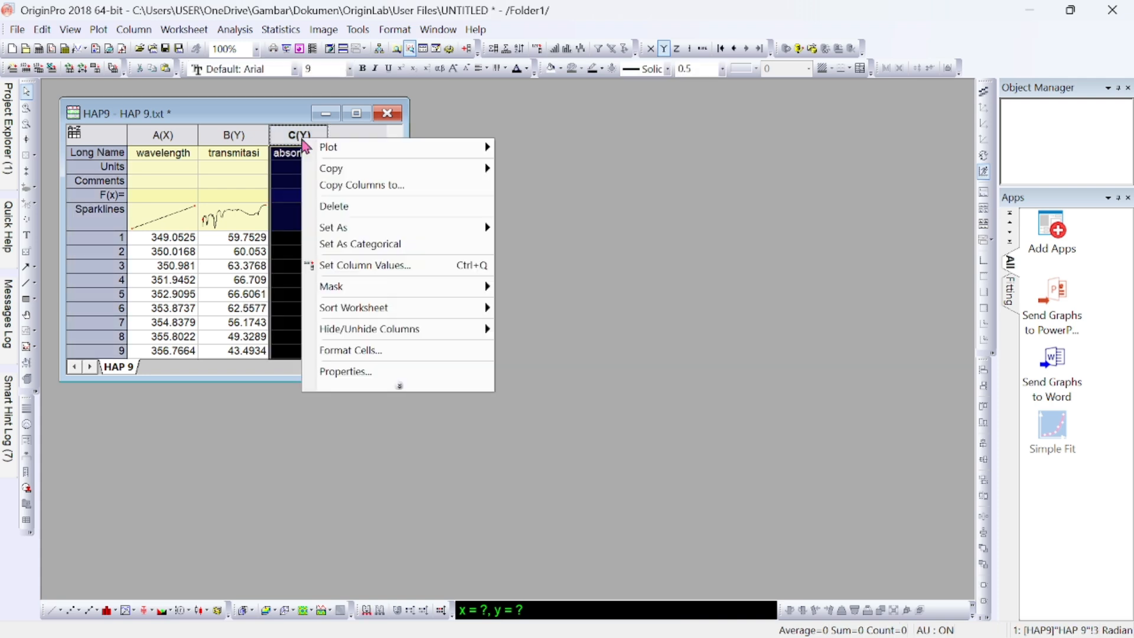
click(388, 264)
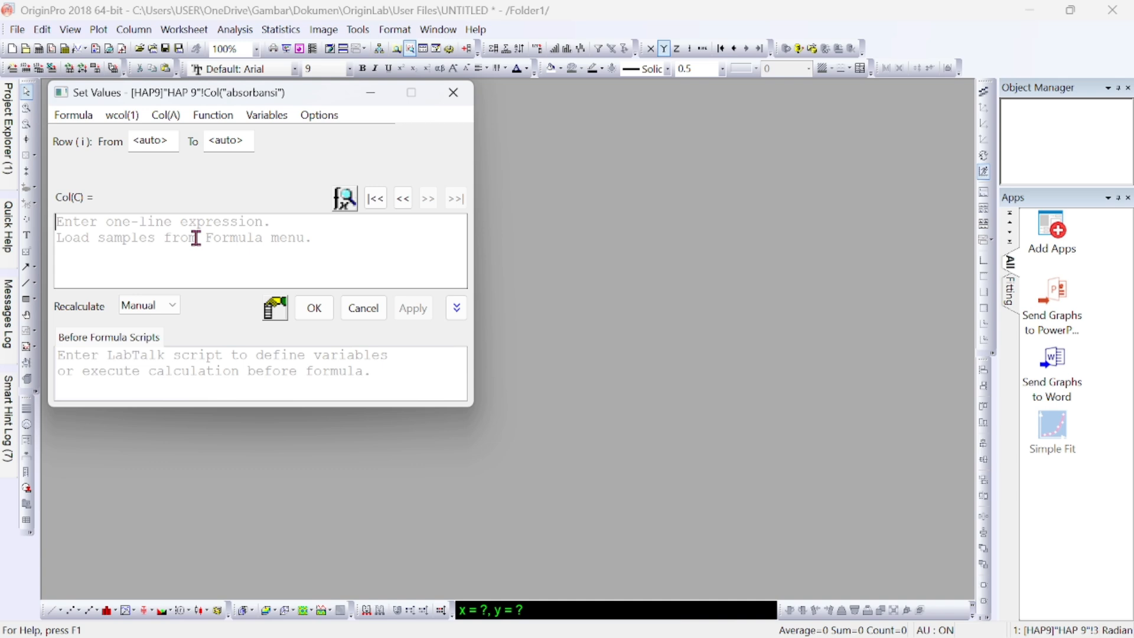
text(2-)
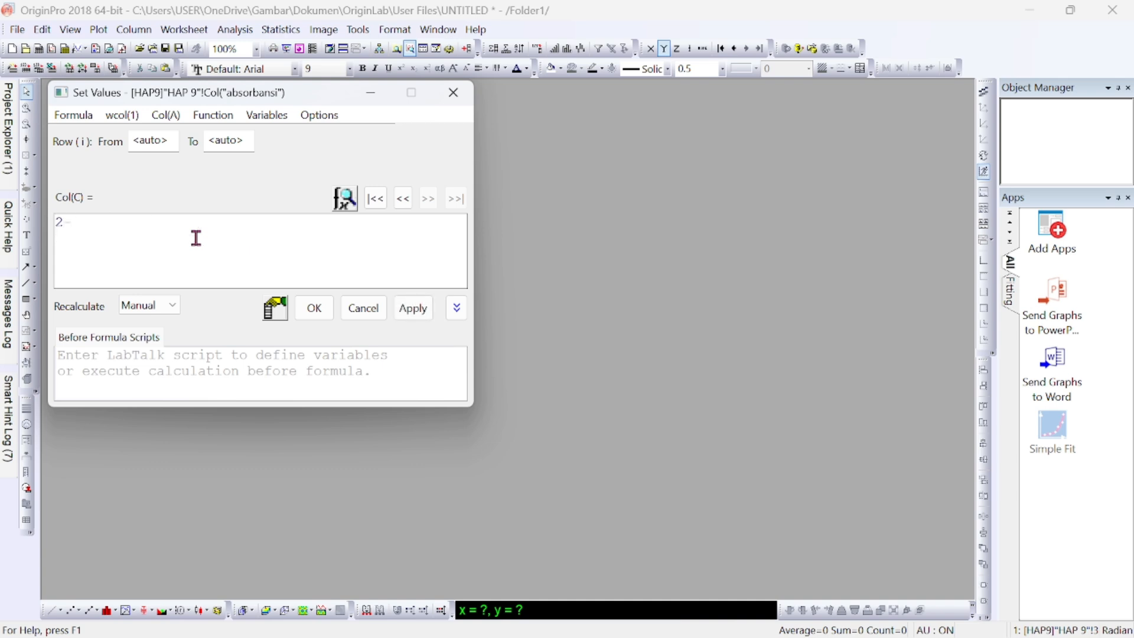
text(log(col(b)))
click(314, 307)
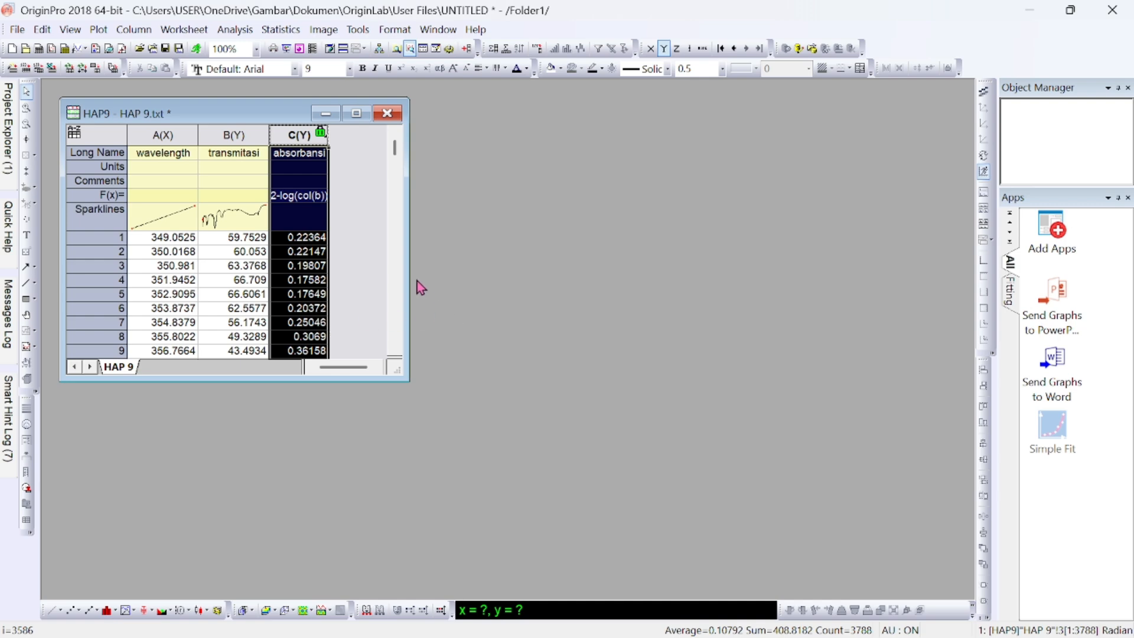
click(370, 253)
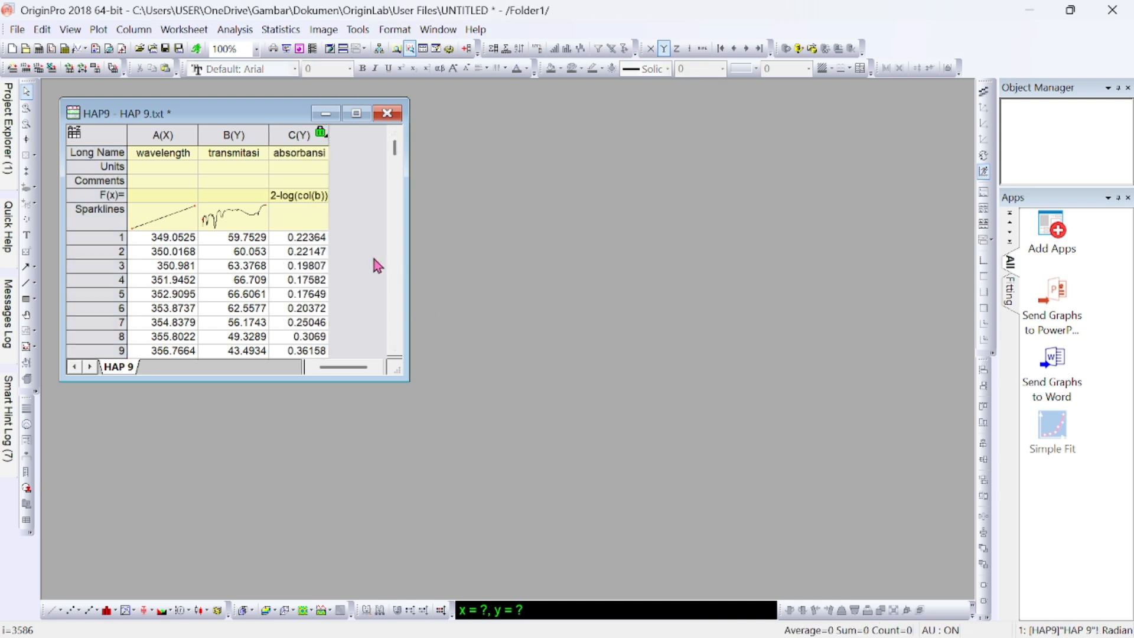
Create a line plot with wavelength as X and absorbansi as Y.
click(99, 30)
mouse_move(127, 101)
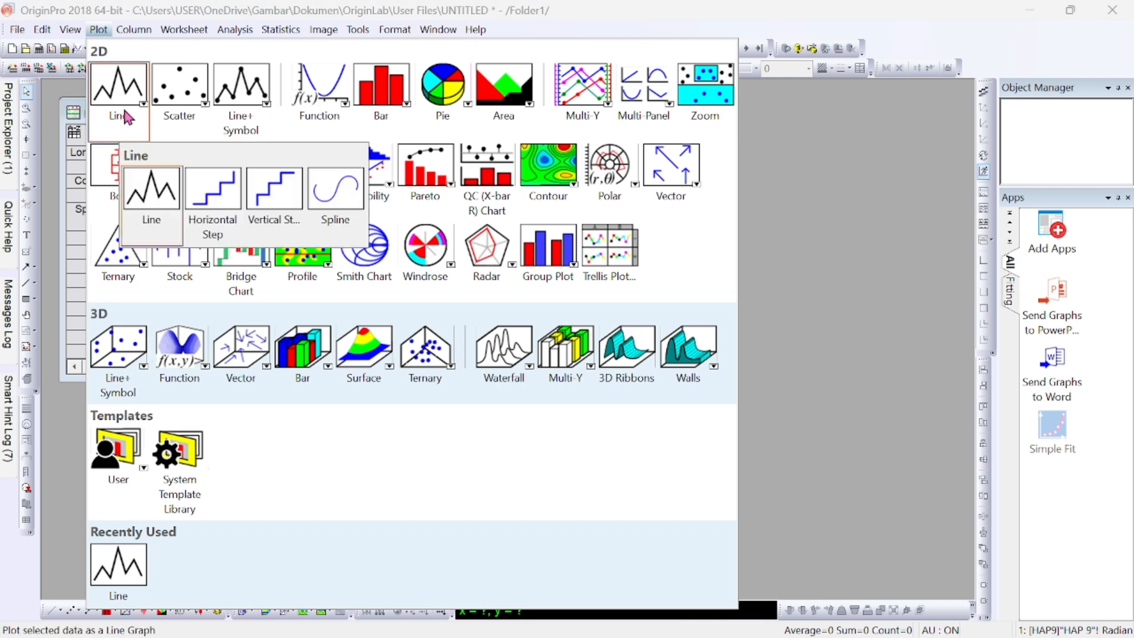
click(144, 203)
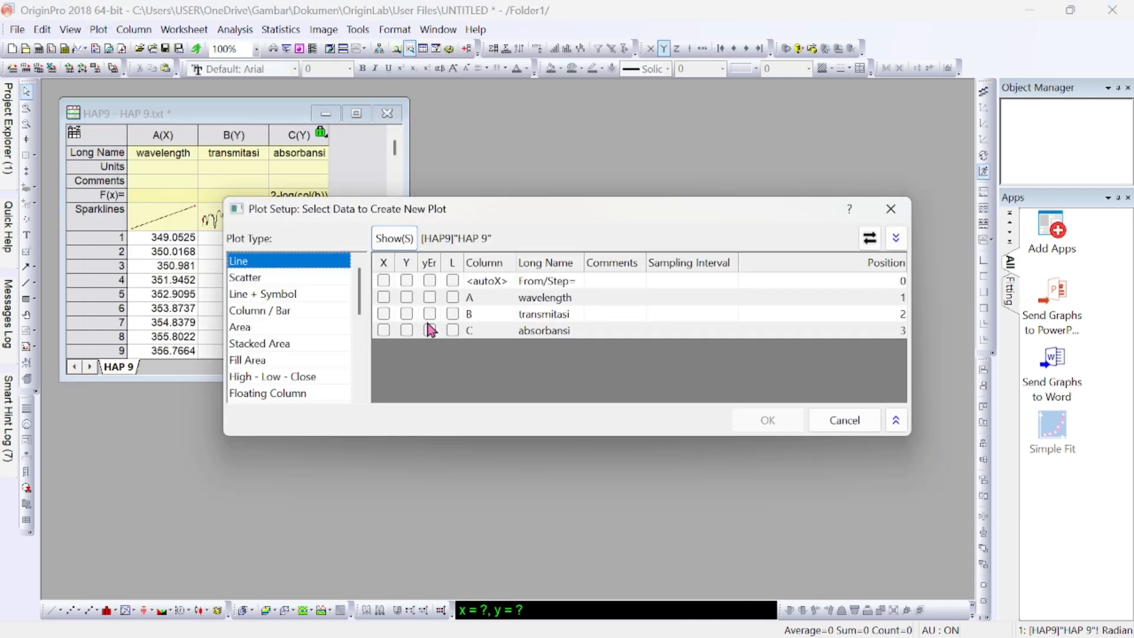
click(384, 298)
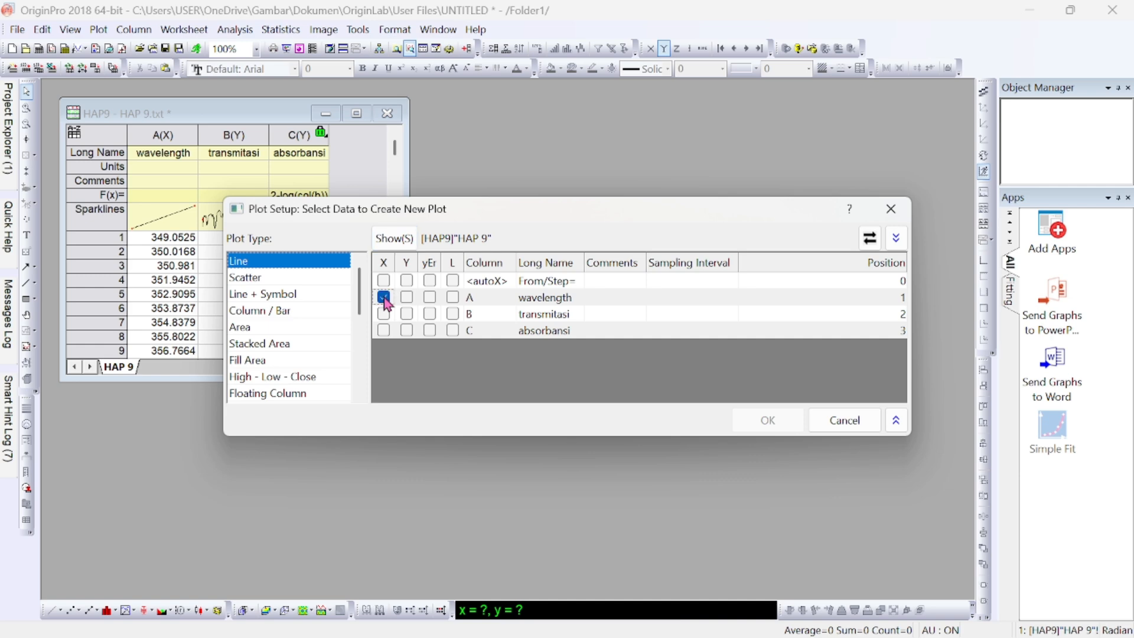
click(407, 330)
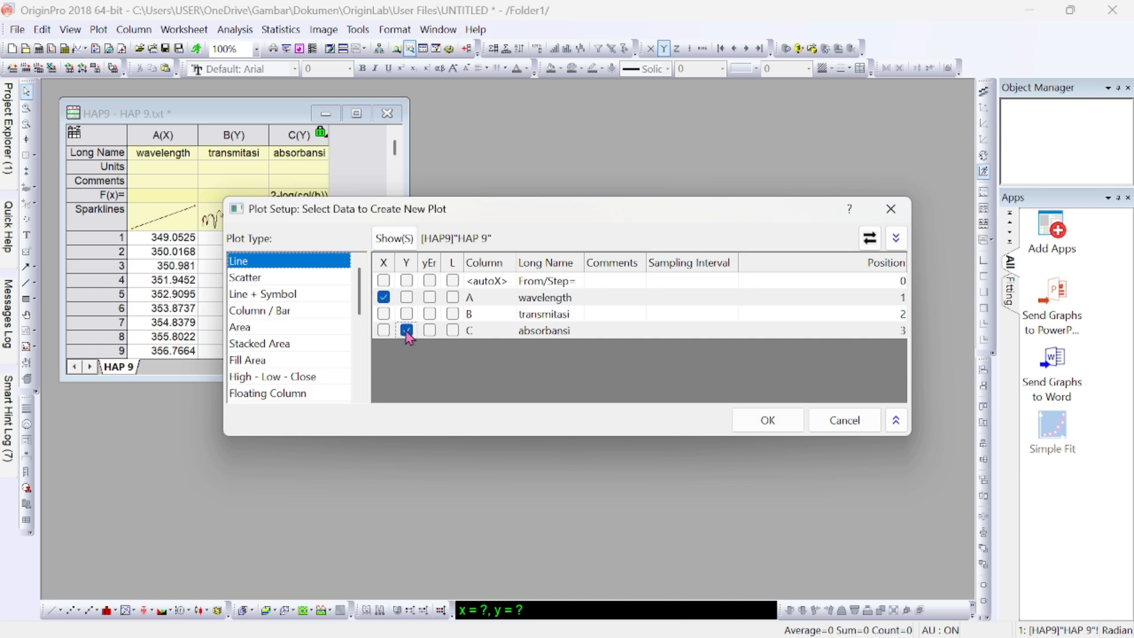
click(771, 422)
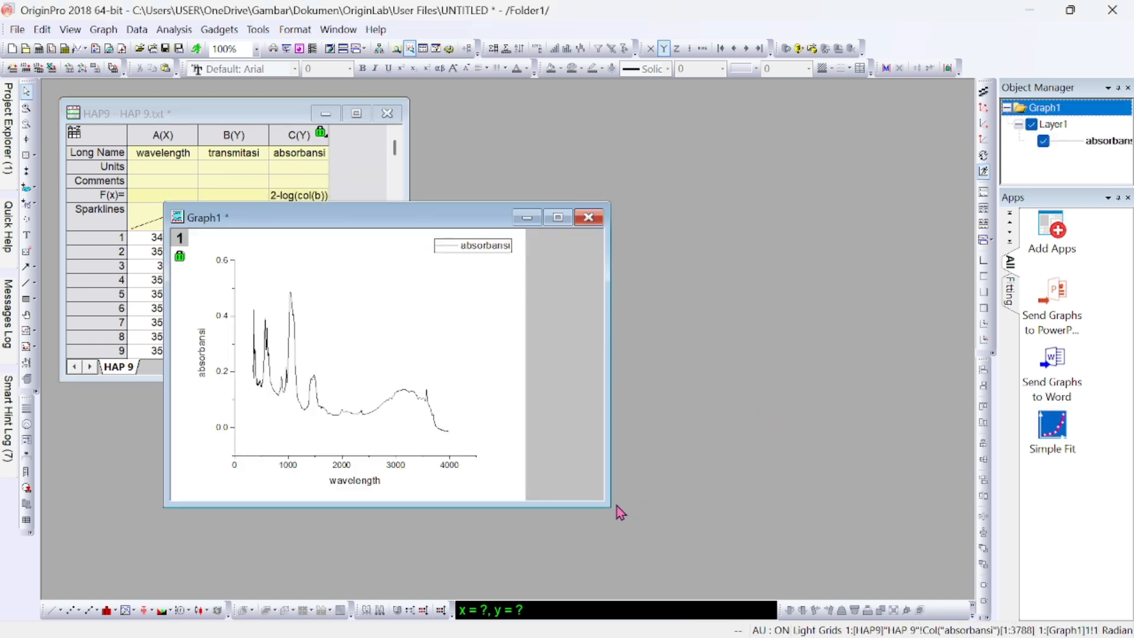
Enlarge the graph window and move it up so it fills most of the workspace height.
drag(608, 506, 647, 588)
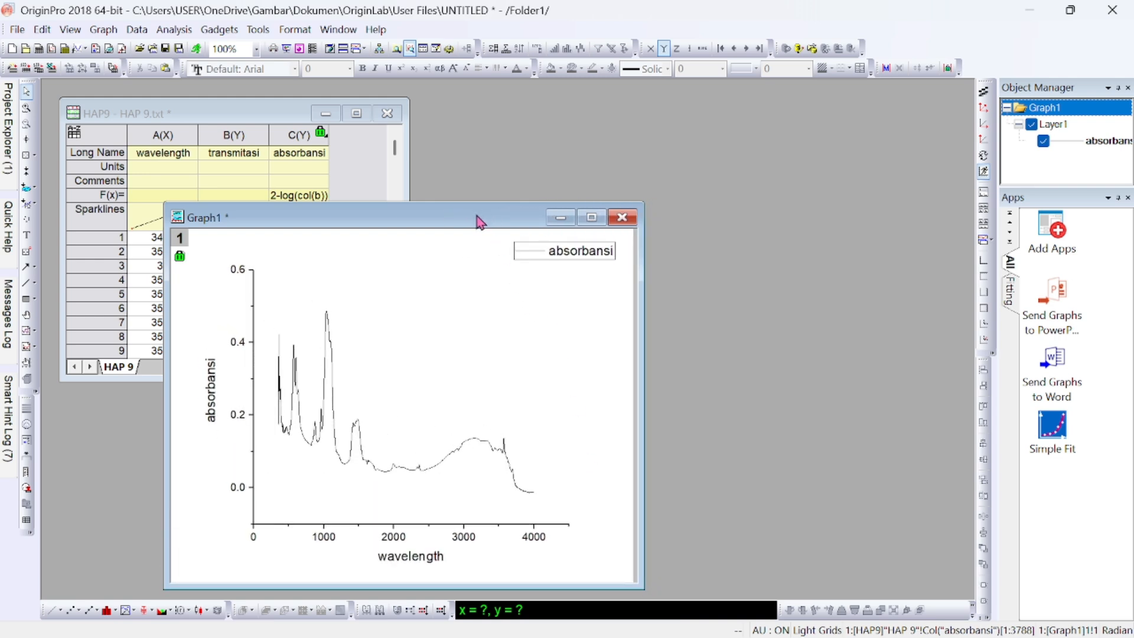
drag(477, 205, 466, 107)
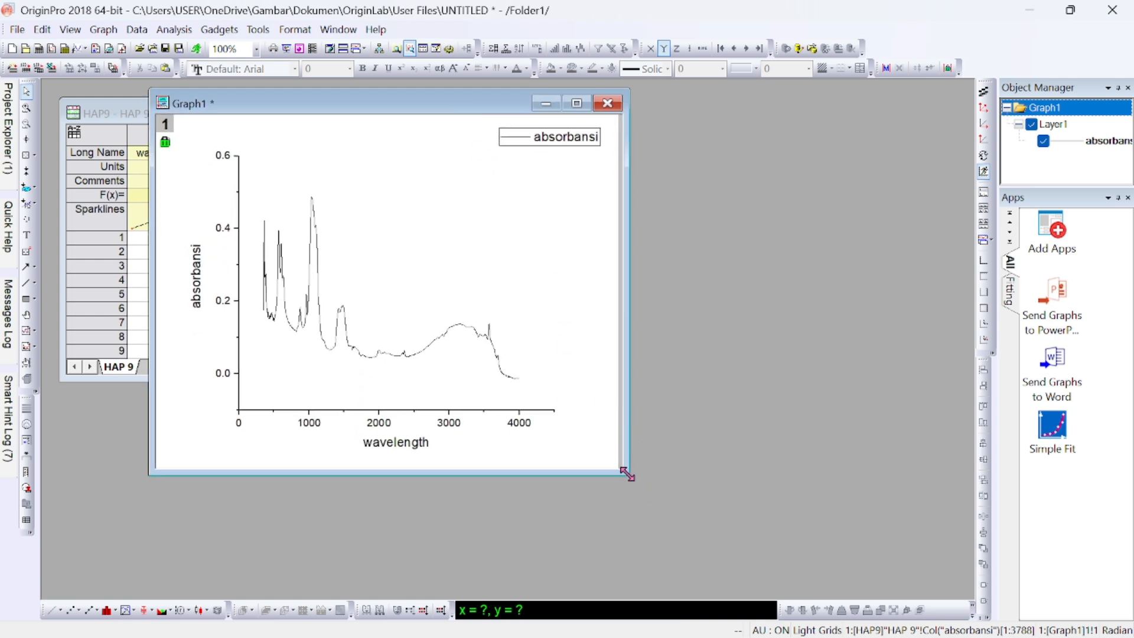
drag(627, 473, 747, 568)
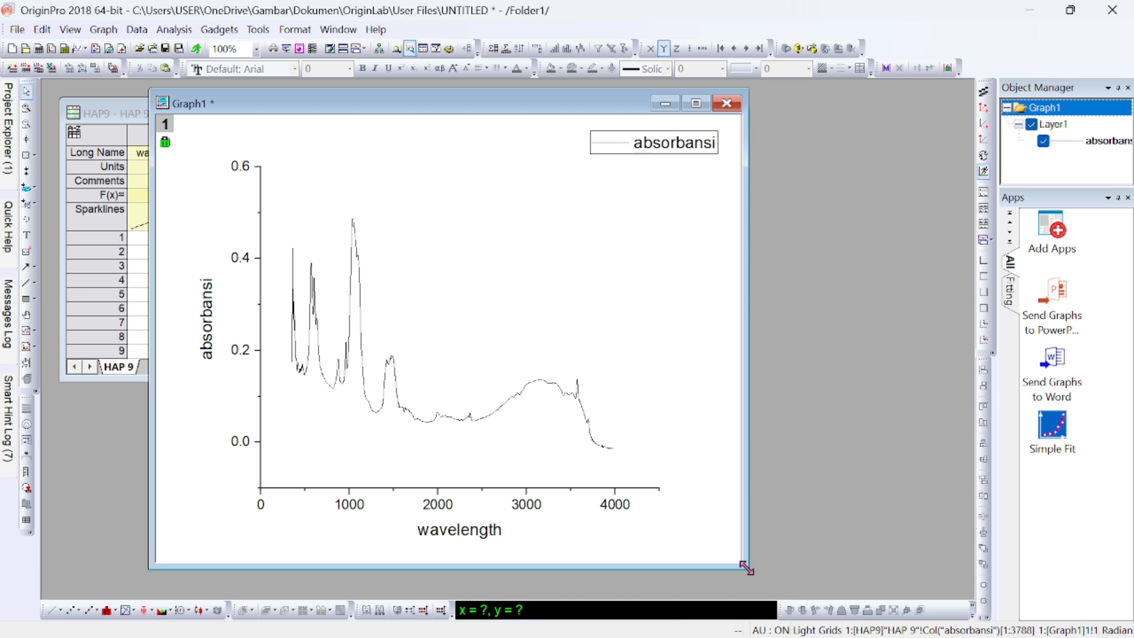
Set the graph's horizontal axis scale to run from 4000 to 400.
click(433, 250)
right_click(433, 250)
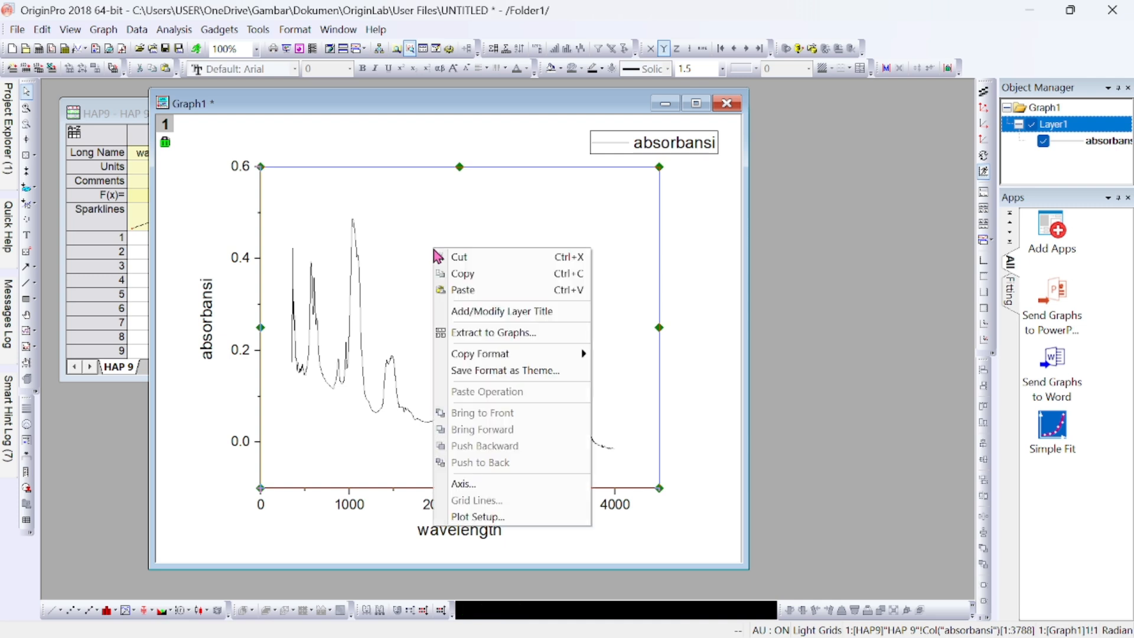
click(480, 482)
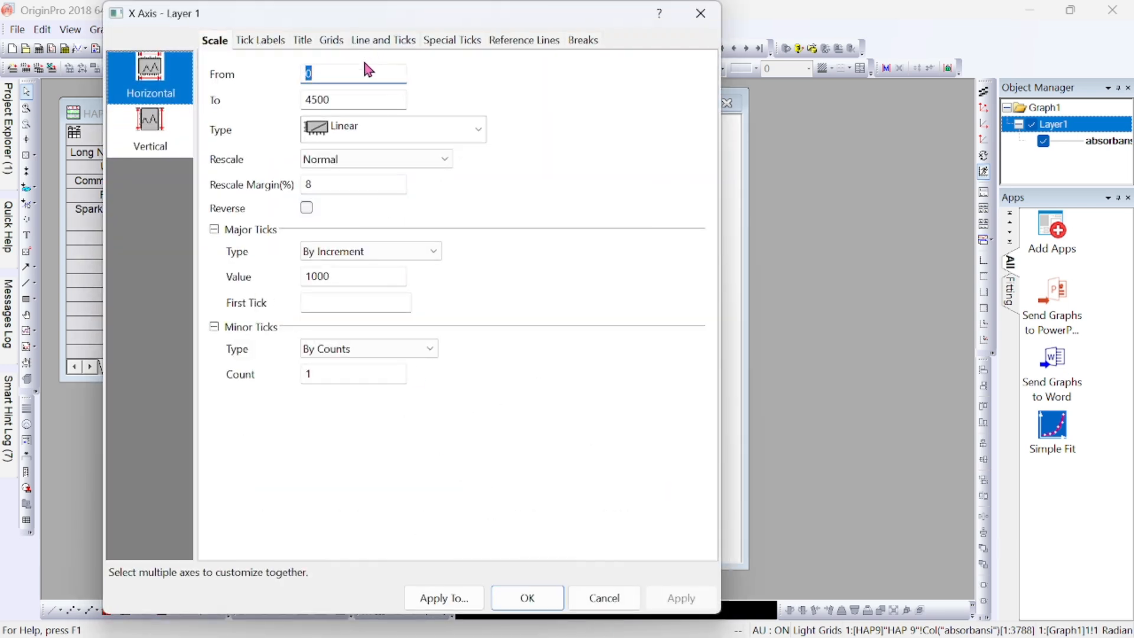
text(4000)
click(338, 102)
text(400)
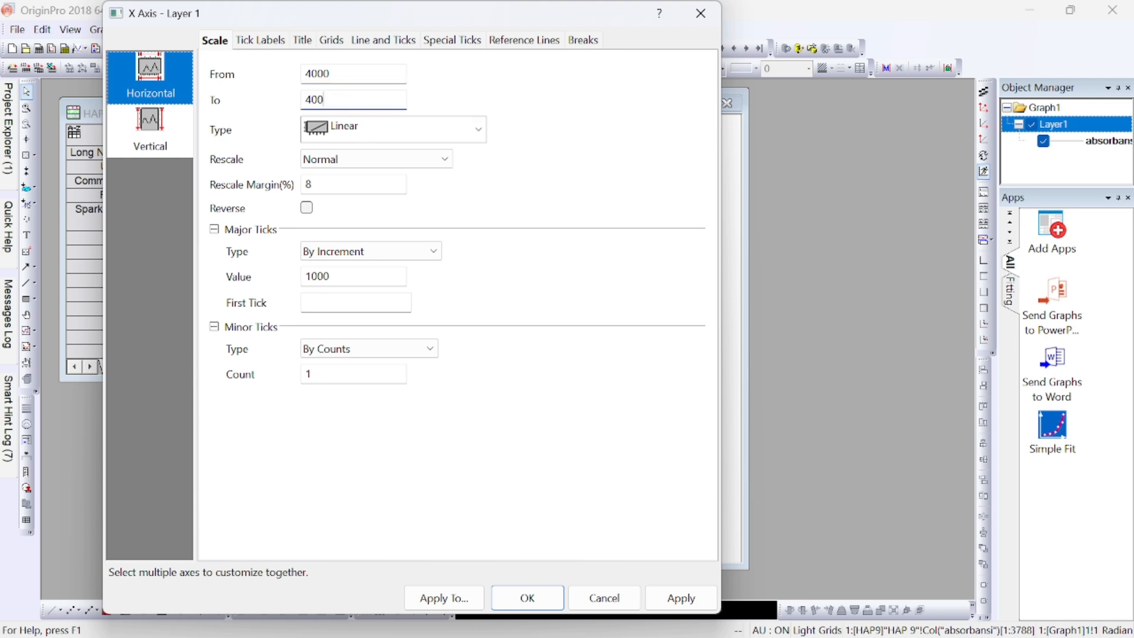
click(526, 597)
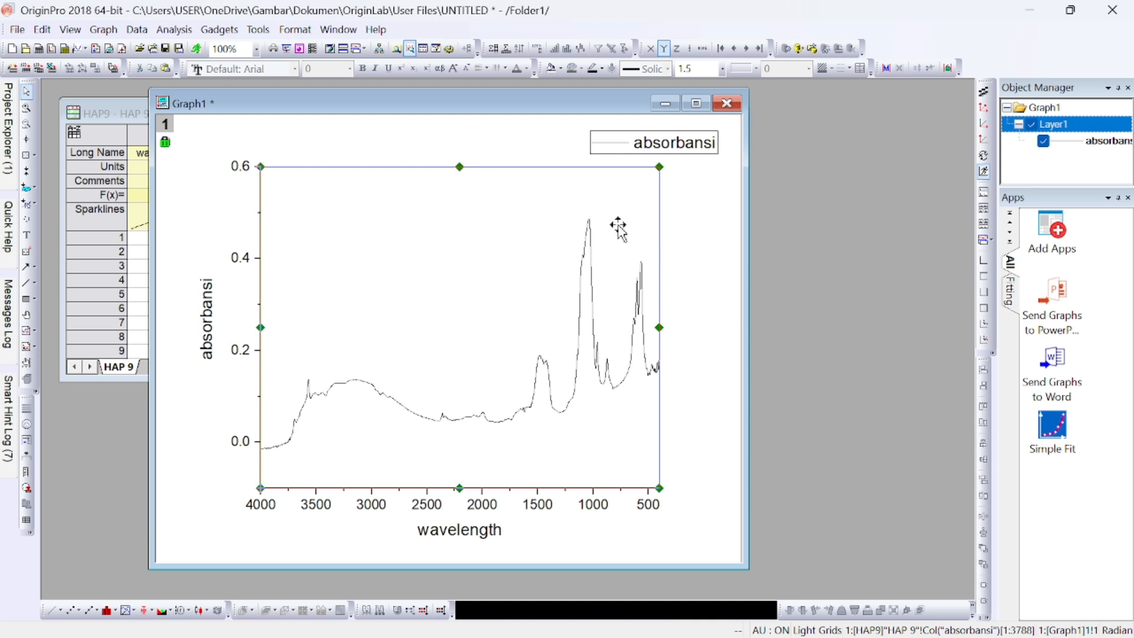
Start the Peak Analyzer on the absorbansi curve with the goal Subtract Baseline and proceed to the baseline mode settings.
click(183, 33)
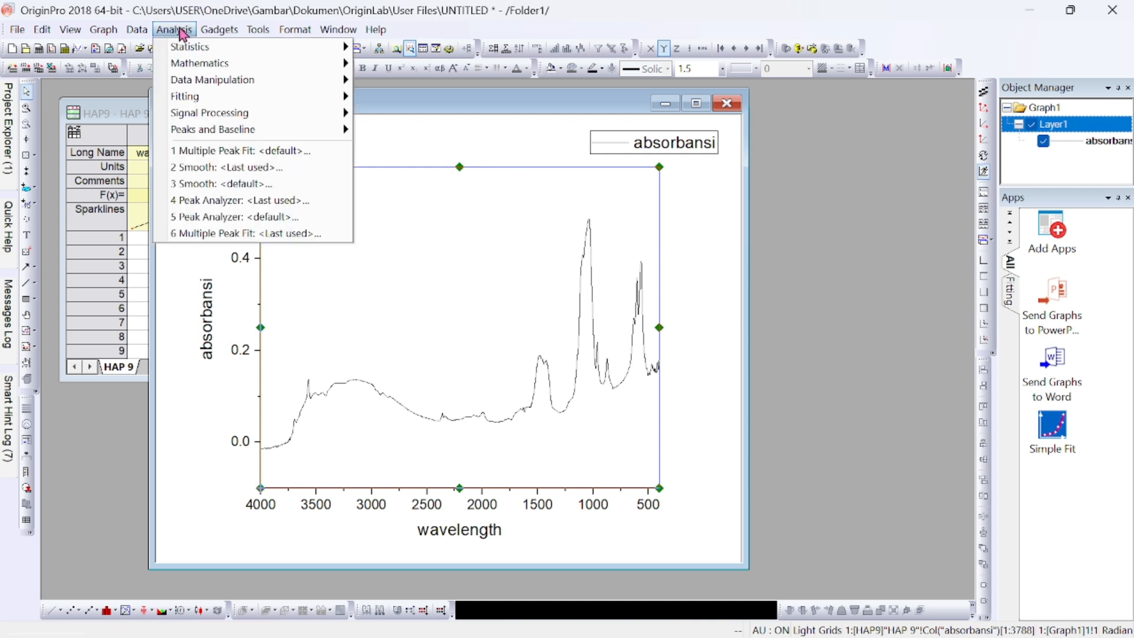
mouse_move(275, 131)
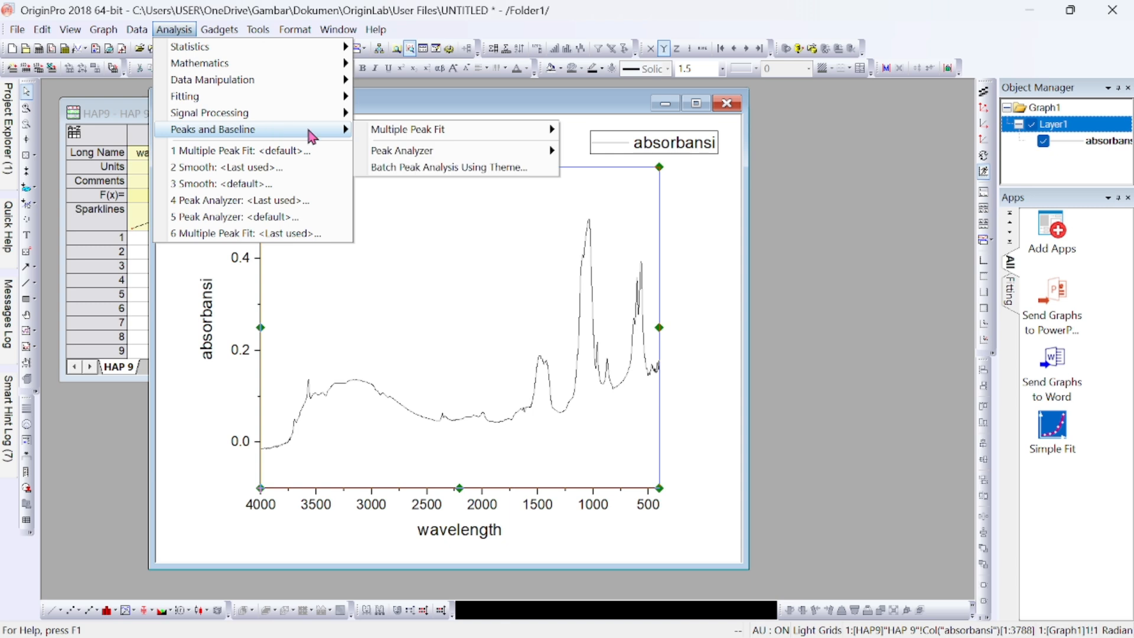
mouse_move(431, 152)
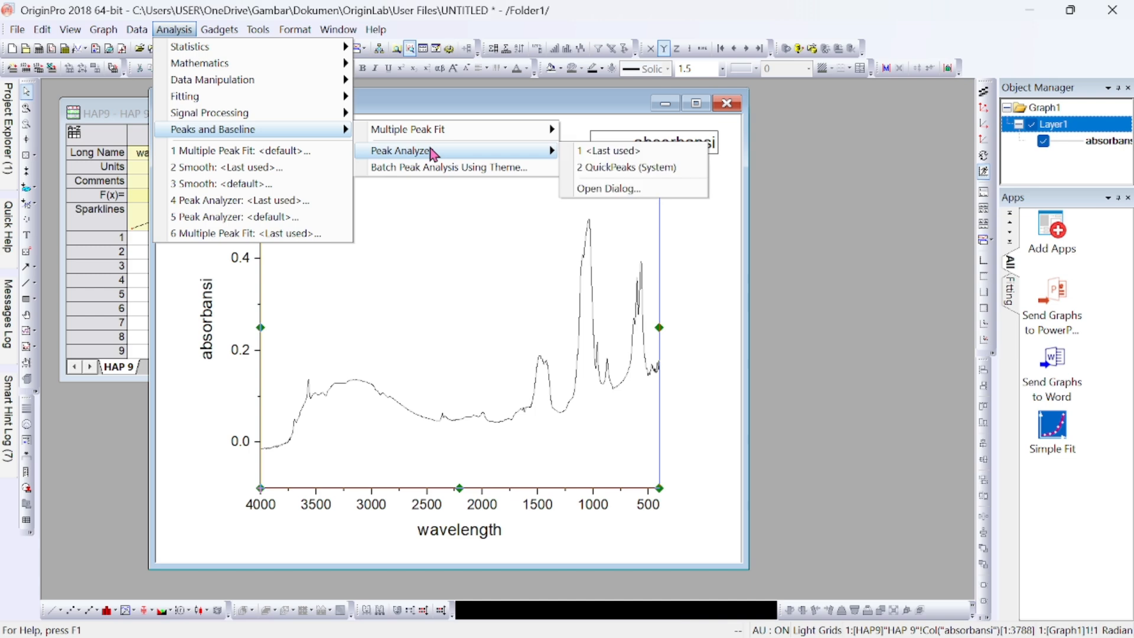
click(617, 190)
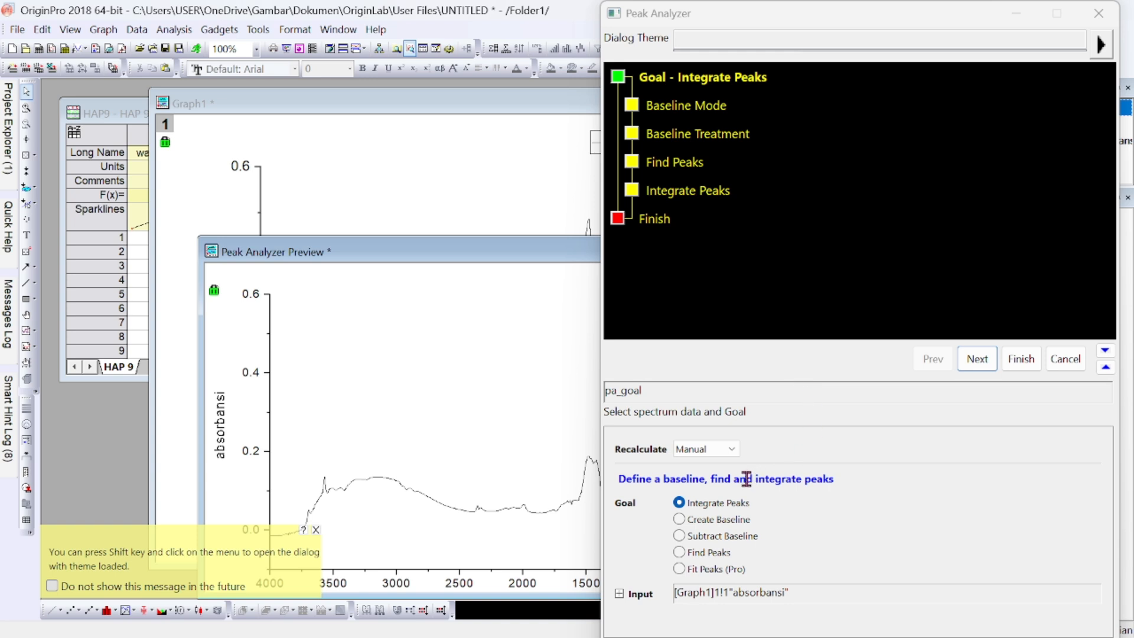
click(685, 539)
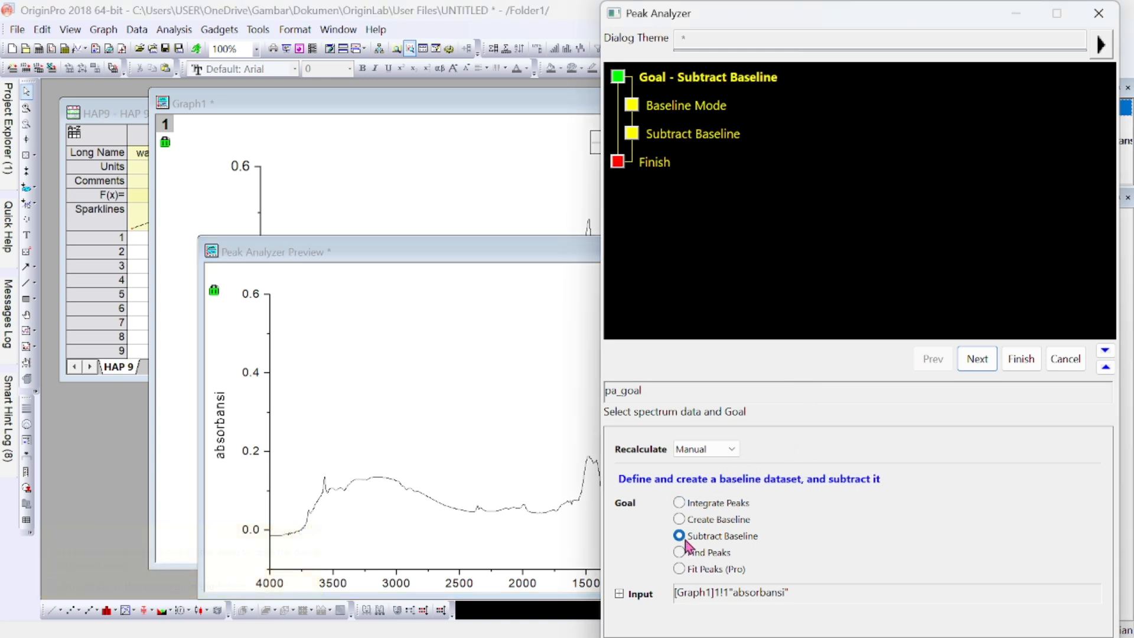
click(979, 359)
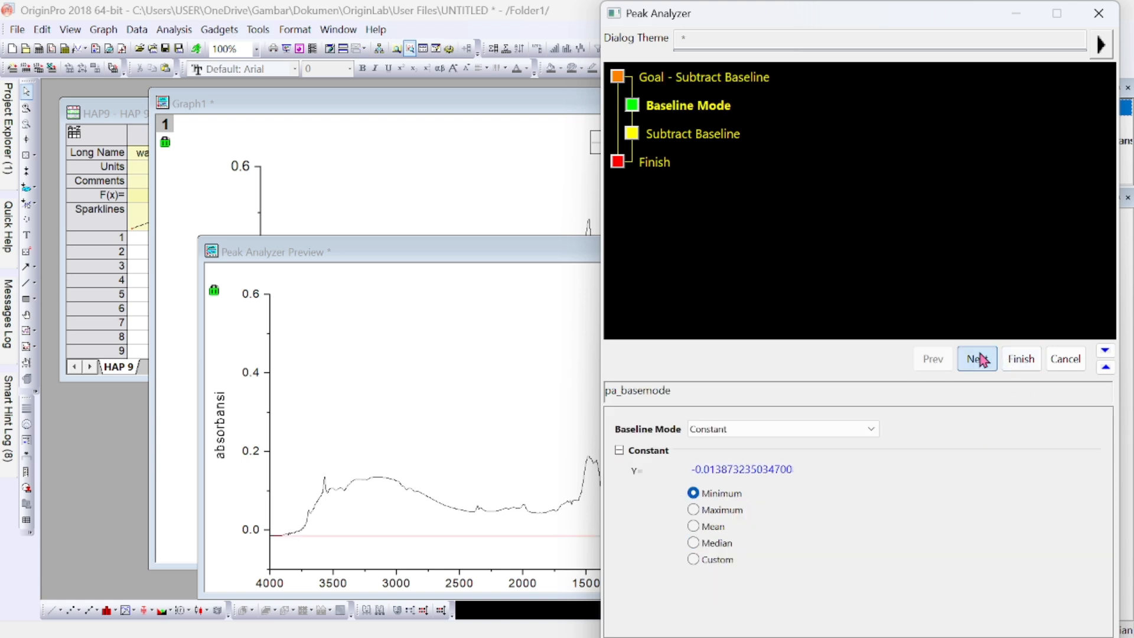
Set the baseline mode to User Defined, disable automatic finding of anchor points and clear all existing ones.
click(837, 428)
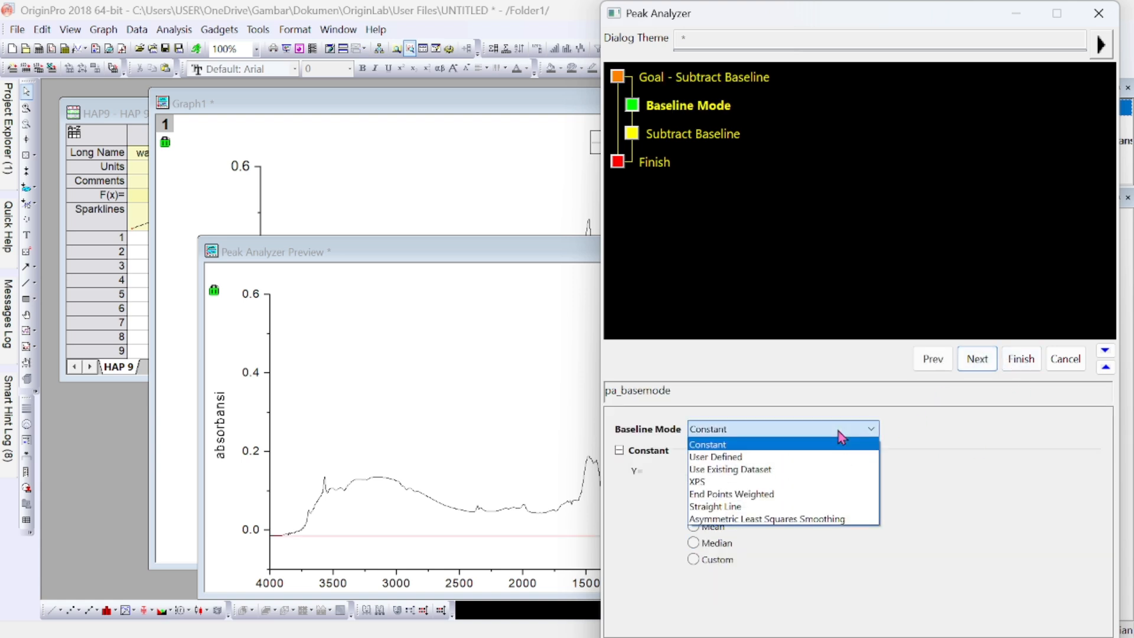
click(789, 456)
scroll(832, 493, down, 5)
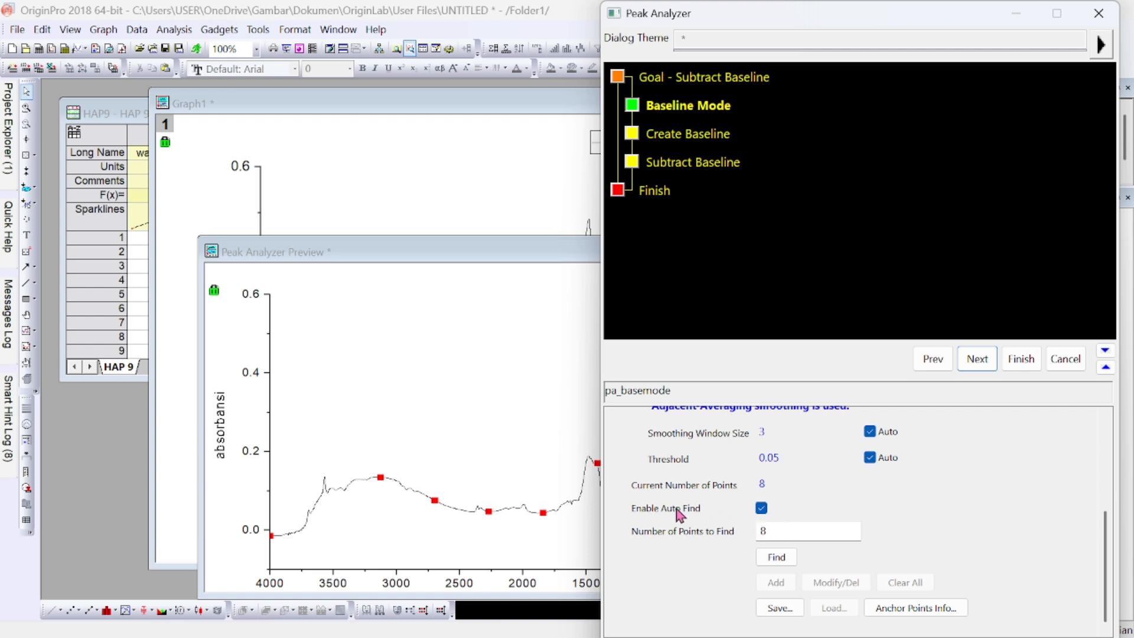
click(761, 511)
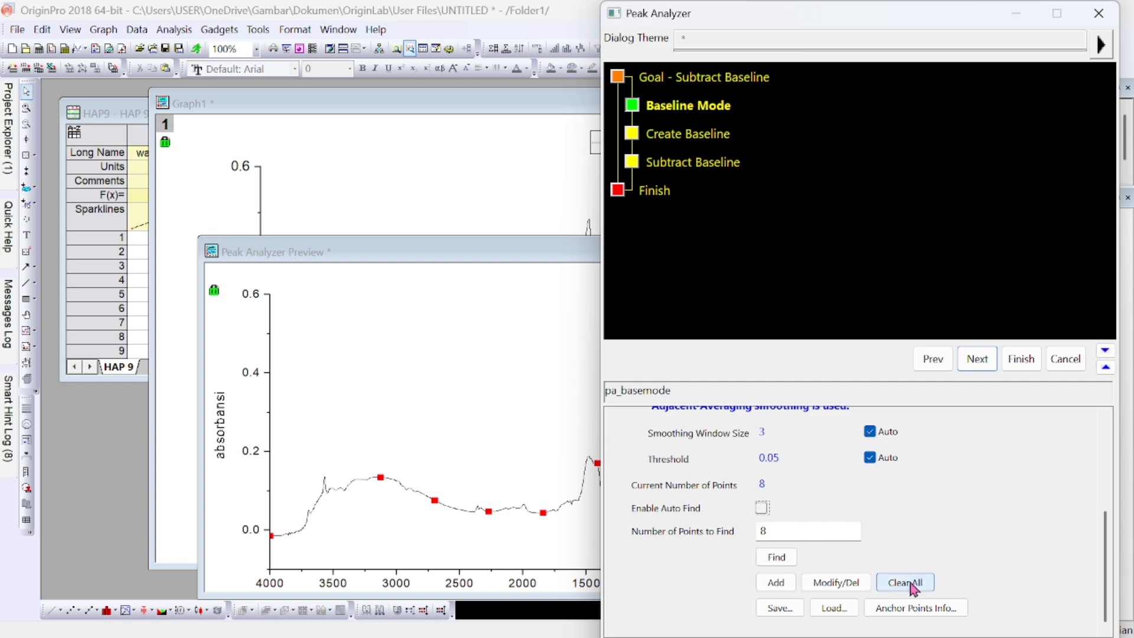
click(910, 582)
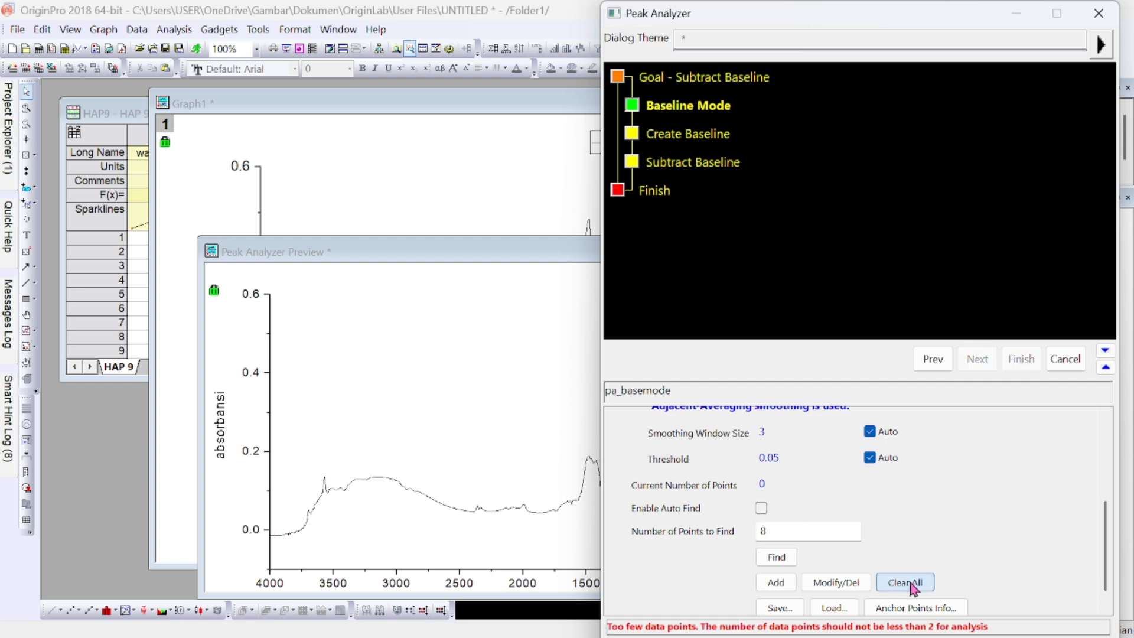
Add five baseline anchor points just above the peaks near wavelengths 3560, 1450, 1075, 875 and 600.
click(776, 582)
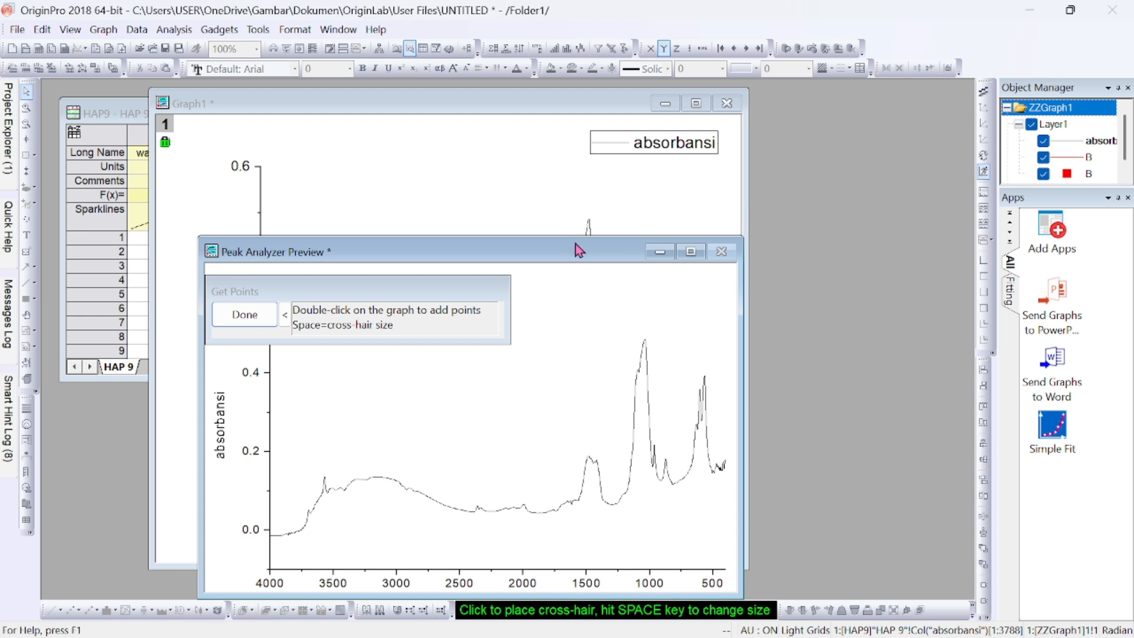
drag(577, 249, 531, 104)
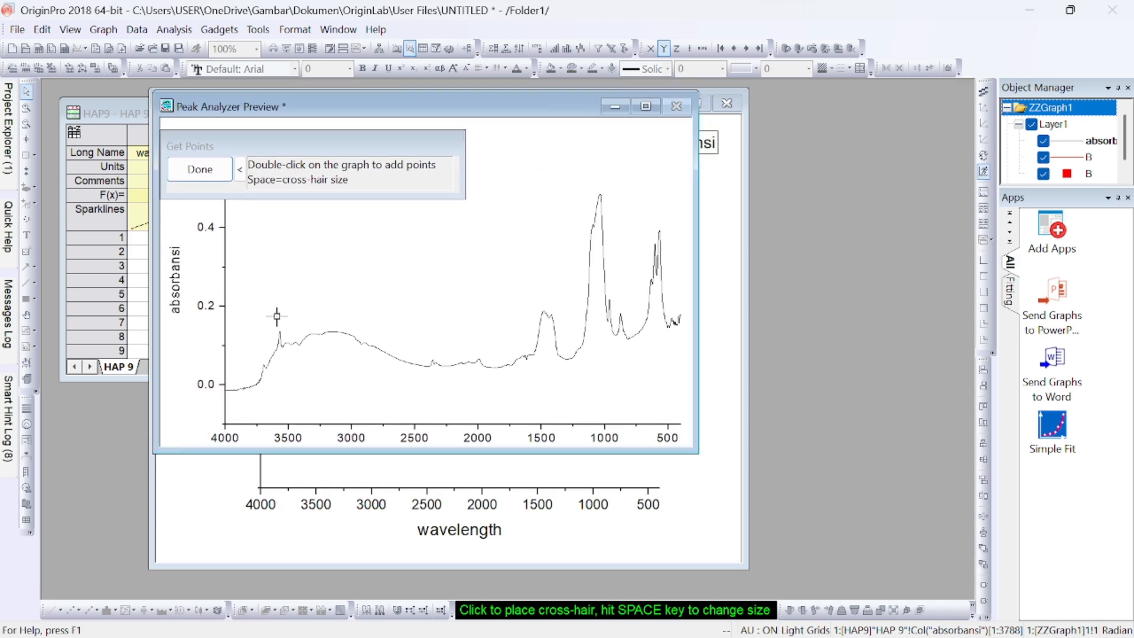
double_click(280, 313)
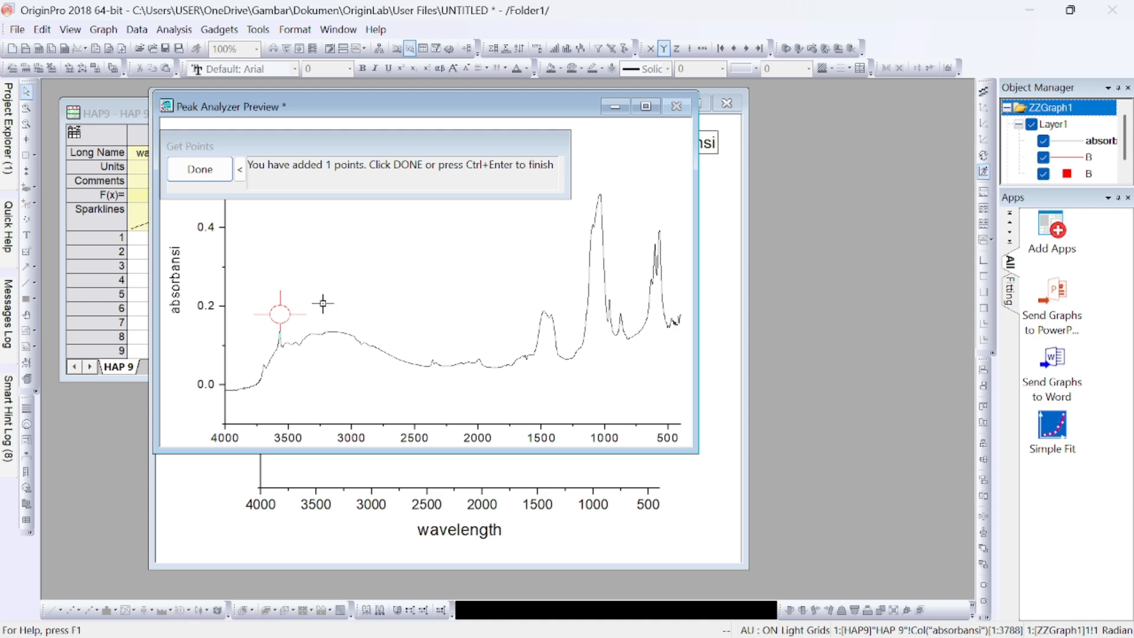
double_click(547, 293)
double_click(595, 175)
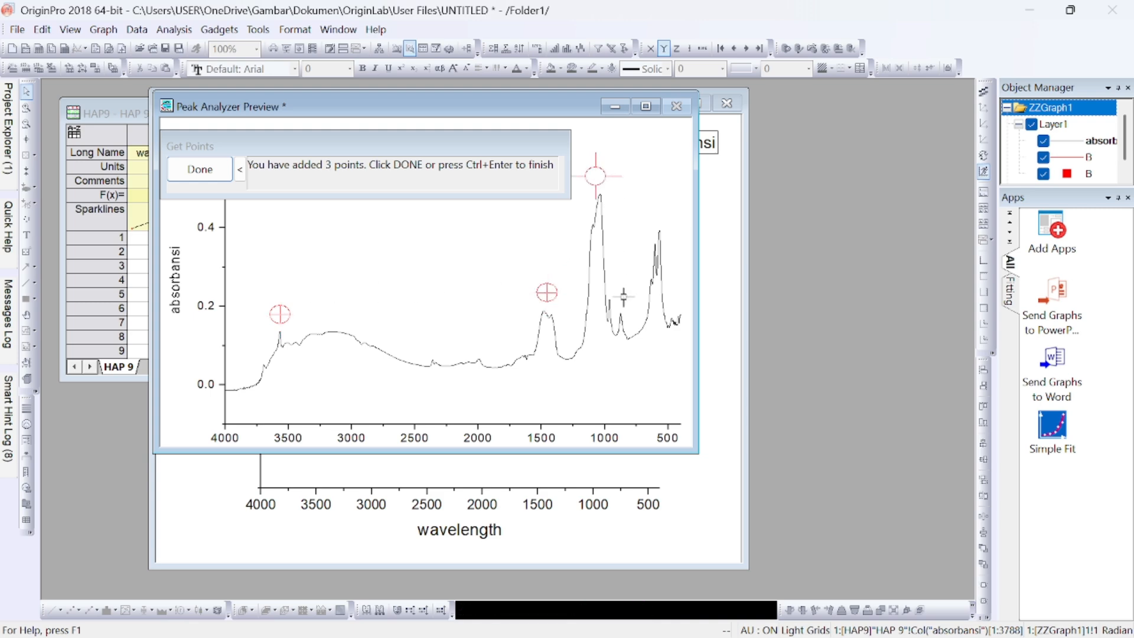
double_click(621, 295)
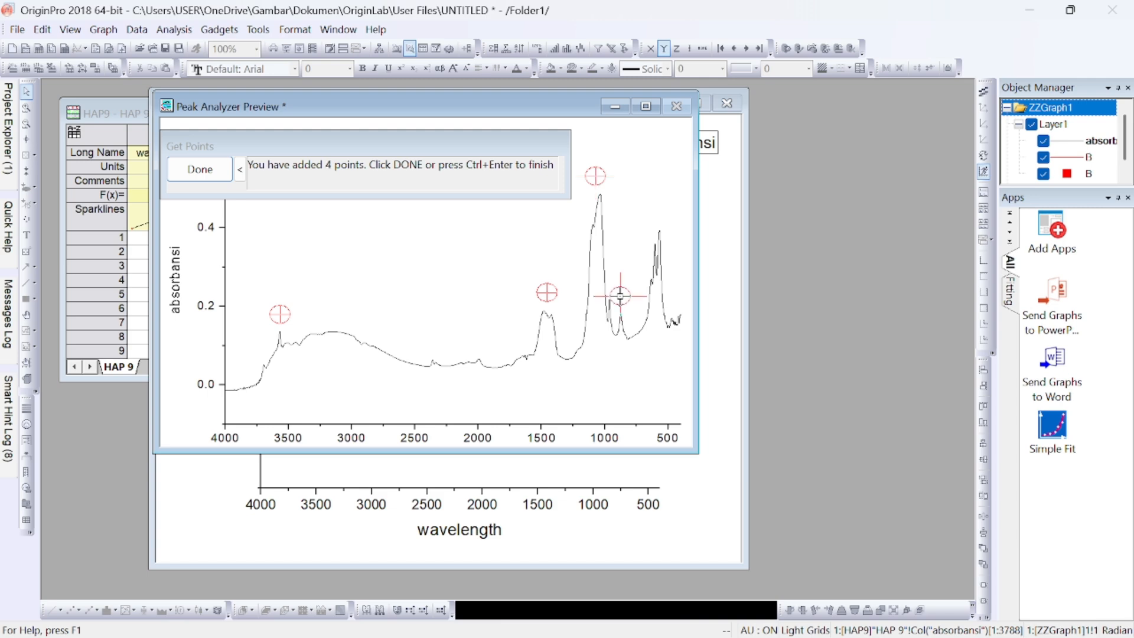
double_click(655, 216)
click(200, 169)
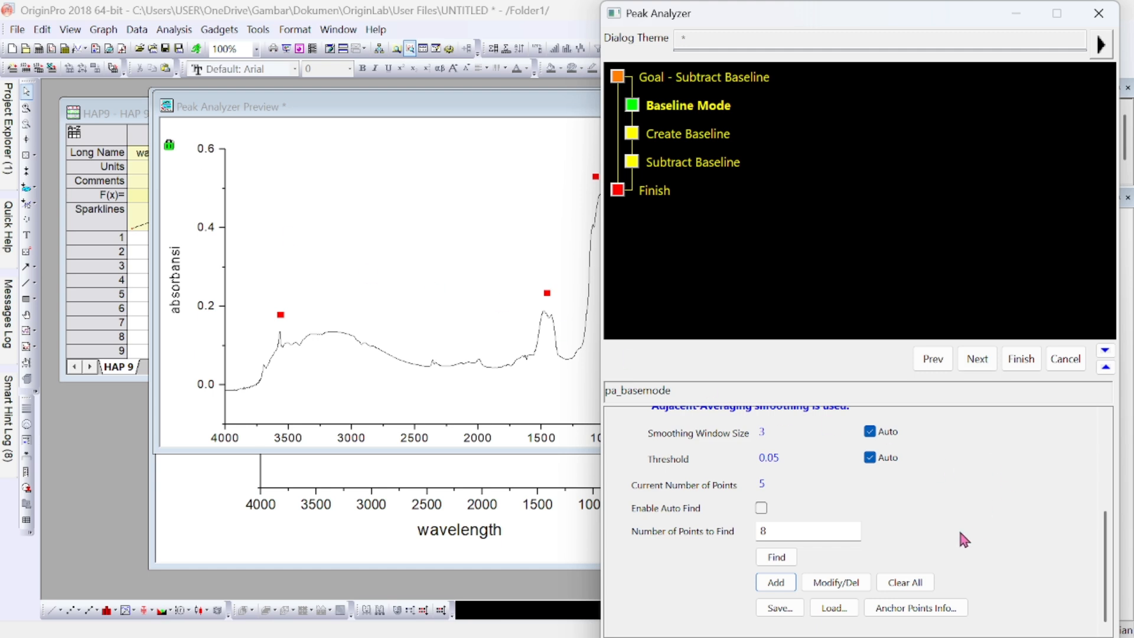
Create the baseline by line interpolation through the anchor points, subtract it from the spectrum and finish the analysis.
click(973, 358)
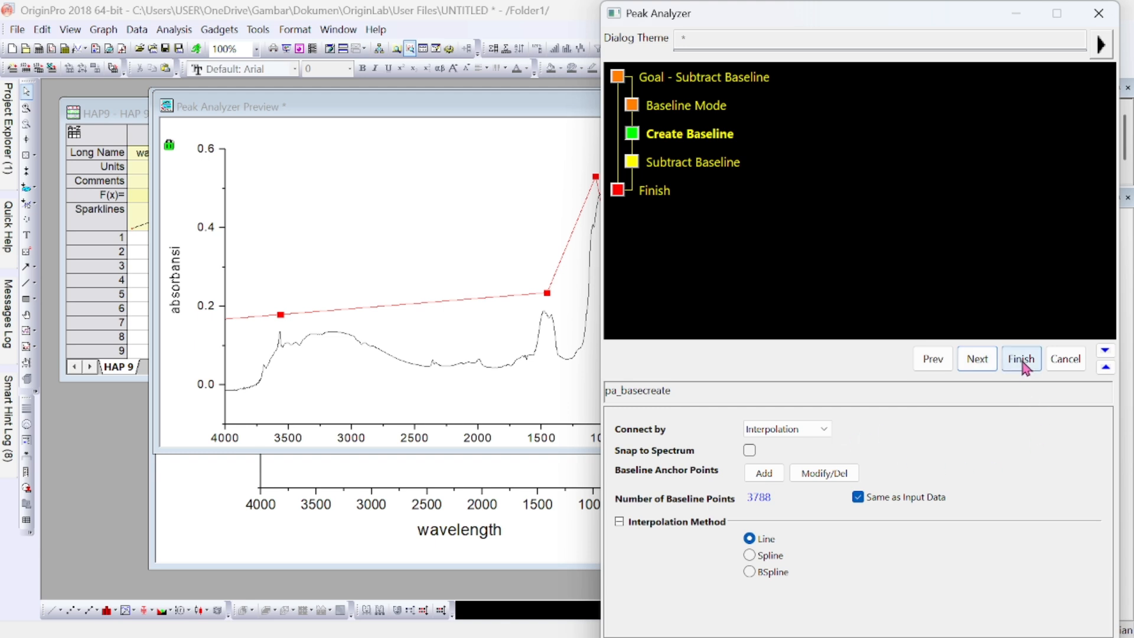
click(968, 360)
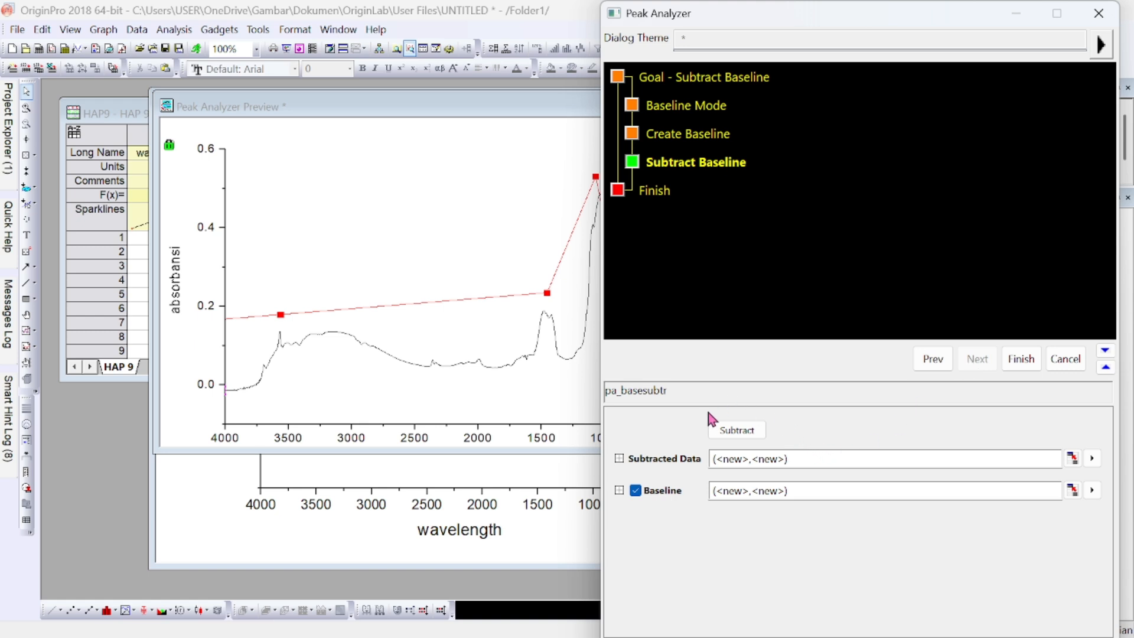
click(747, 427)
click(747, 425)
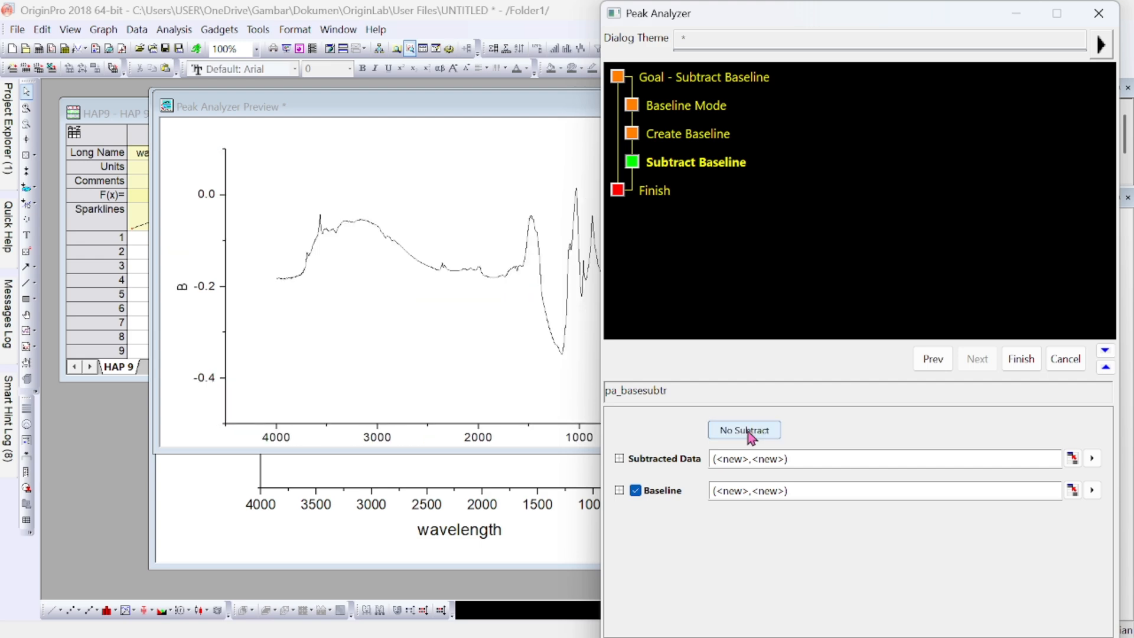
click(1029, 359)
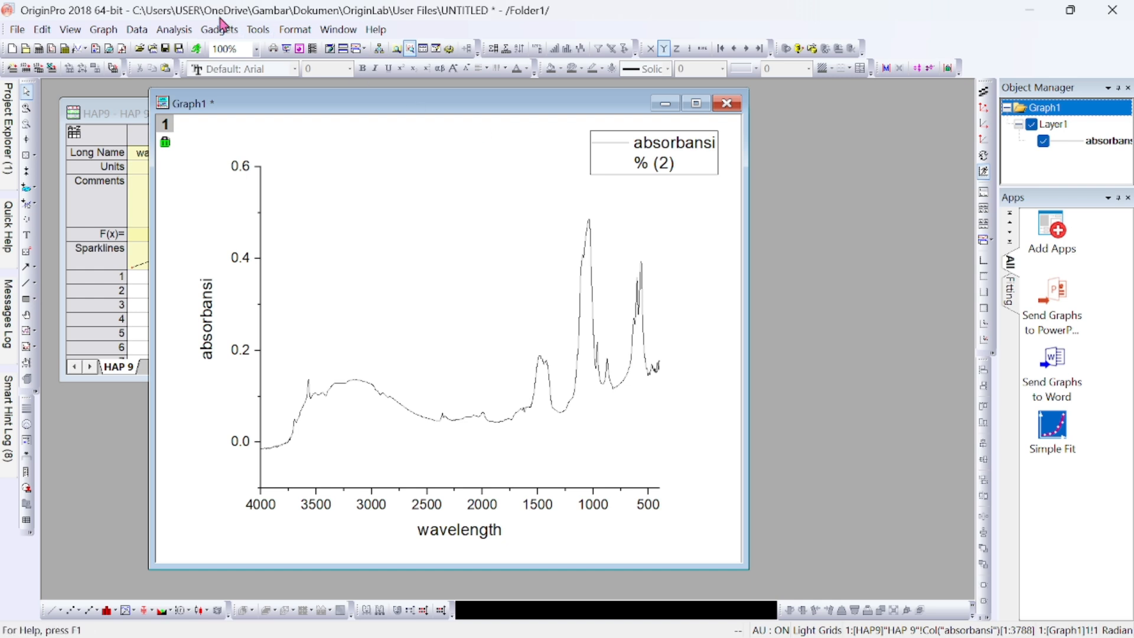
Smooth the absorbansi curve with the Savitzky-Golay method using 50 points of window, with auto preview enabled.
click(174, 30)
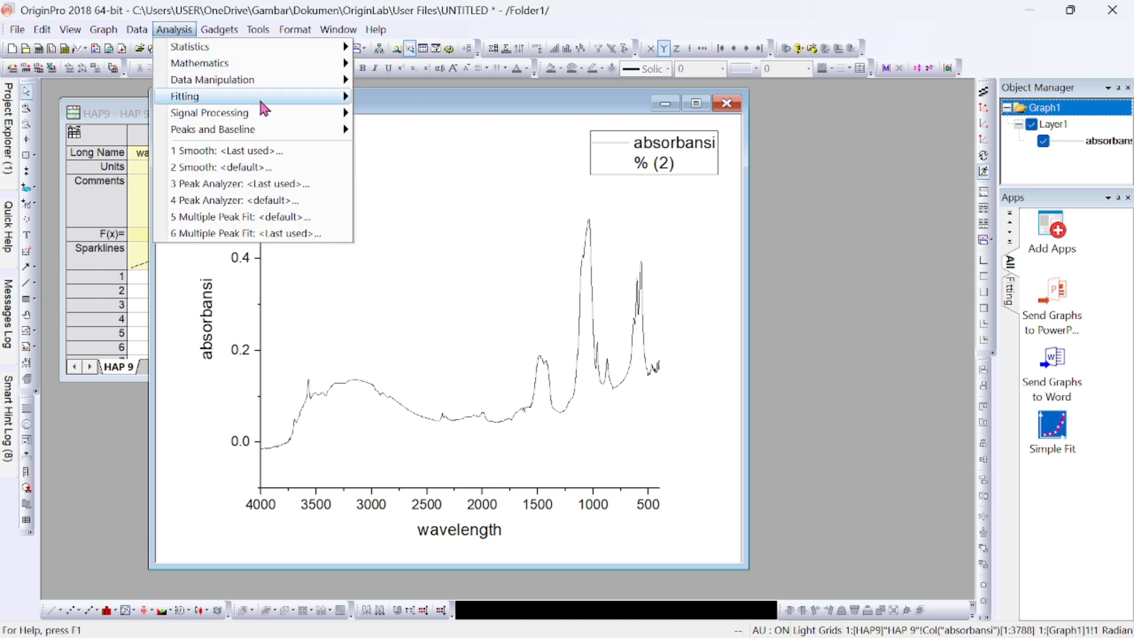
mouse_move(275, 122)
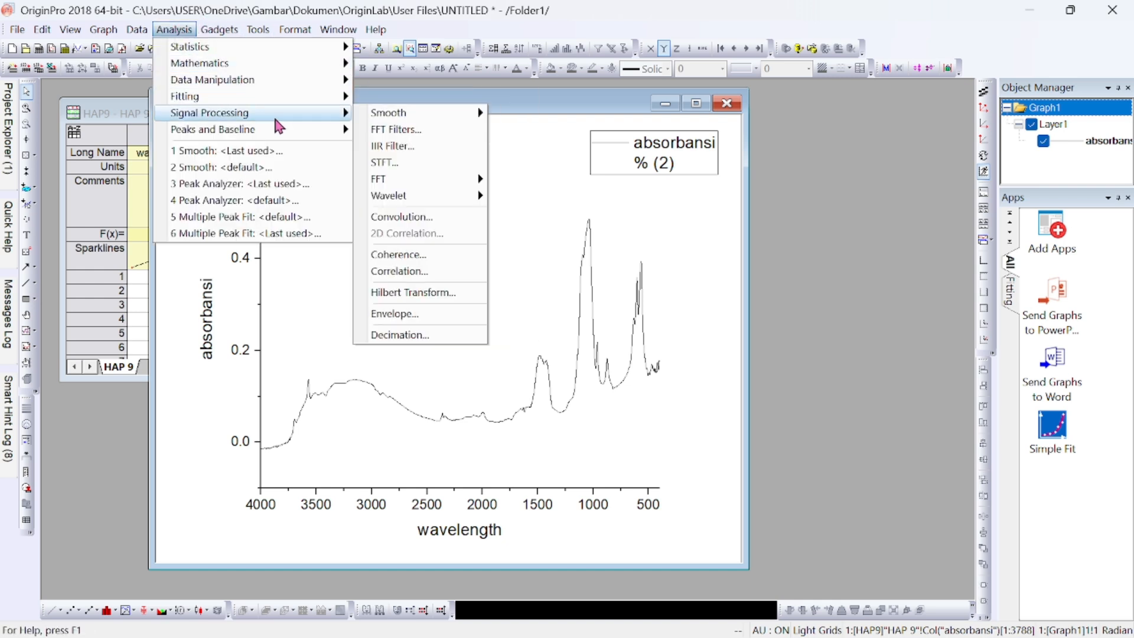
mouse_move(446, 114)
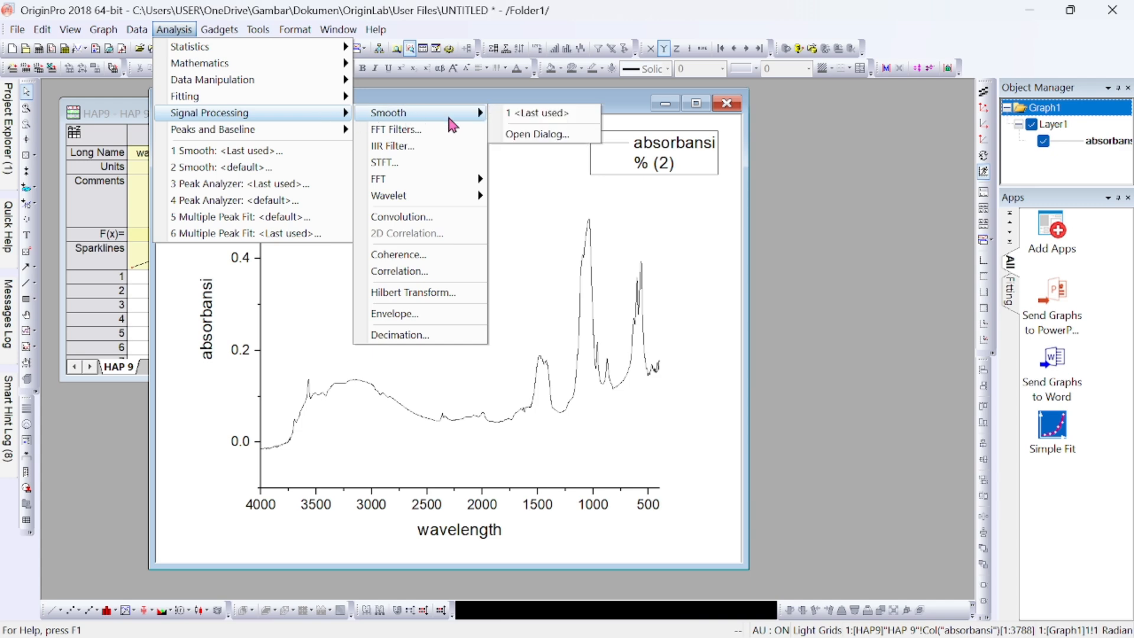
click(527, 136)
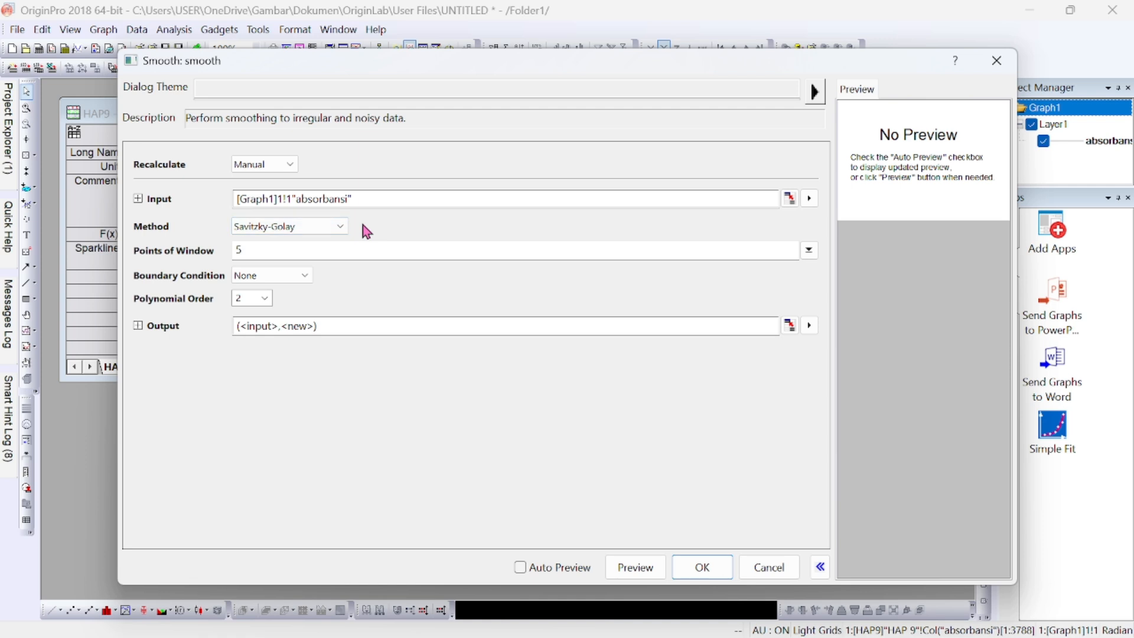
double_click(255, 251)
text(50)
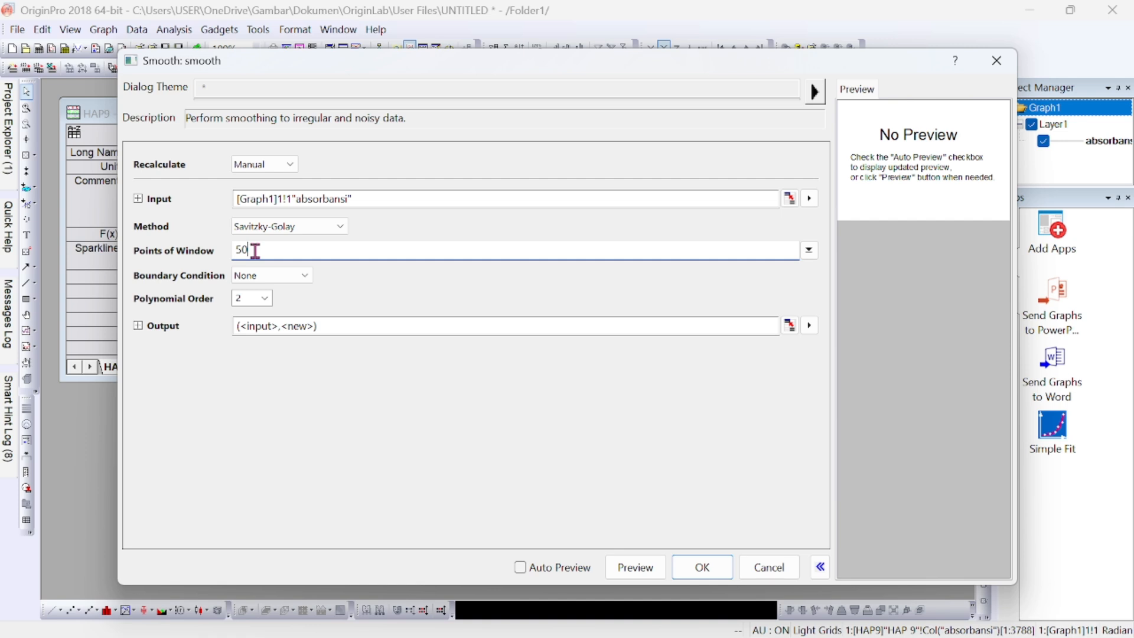
click(520, 568)
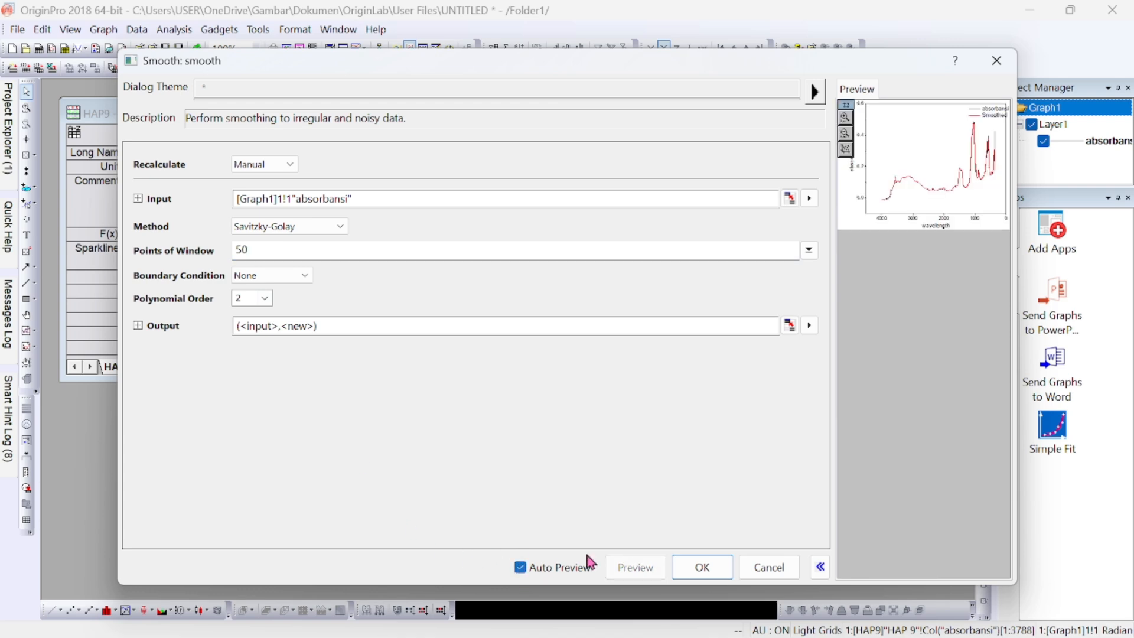
click(703, 570)
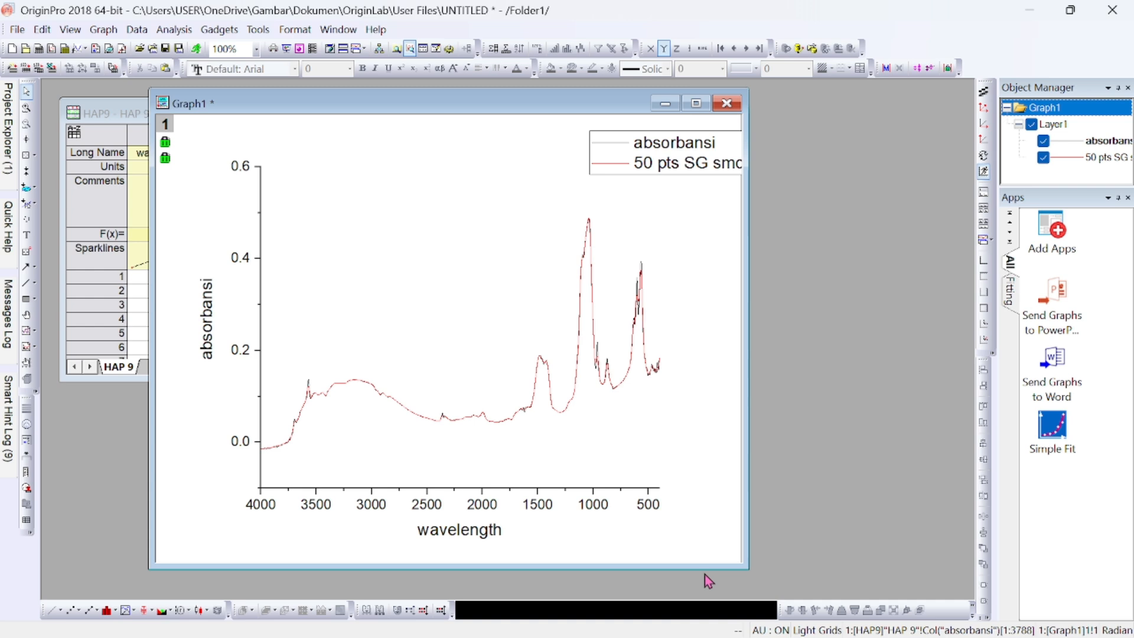
Set the graph's horizontal axis scale to run from 1200 to 900.
click(437, 223)
right_click(437, 227)
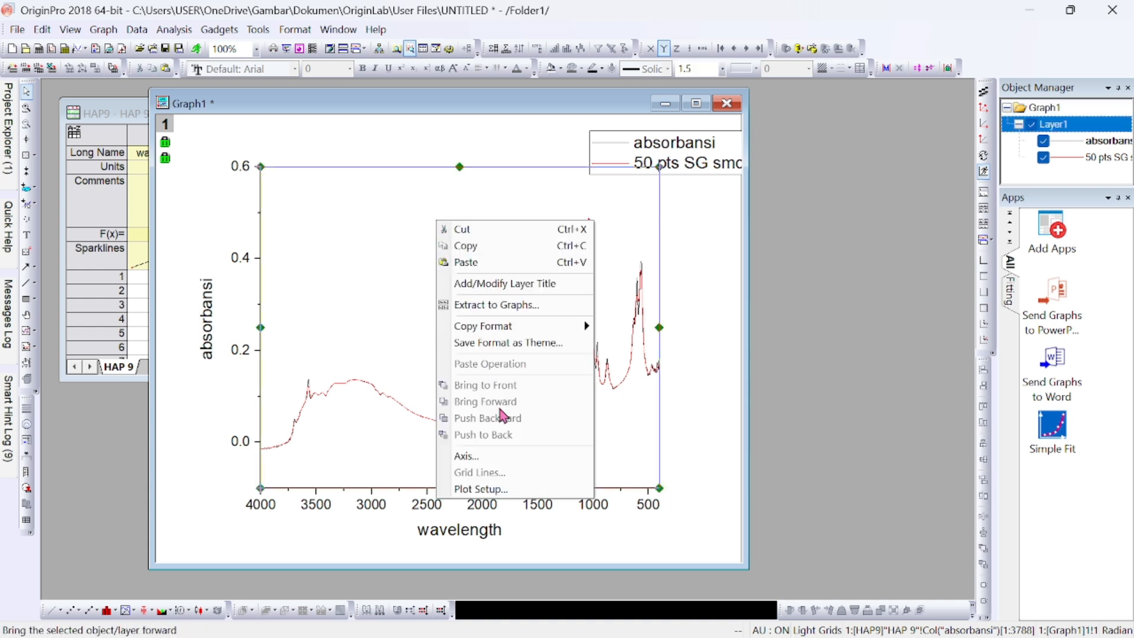
click(493, 459)
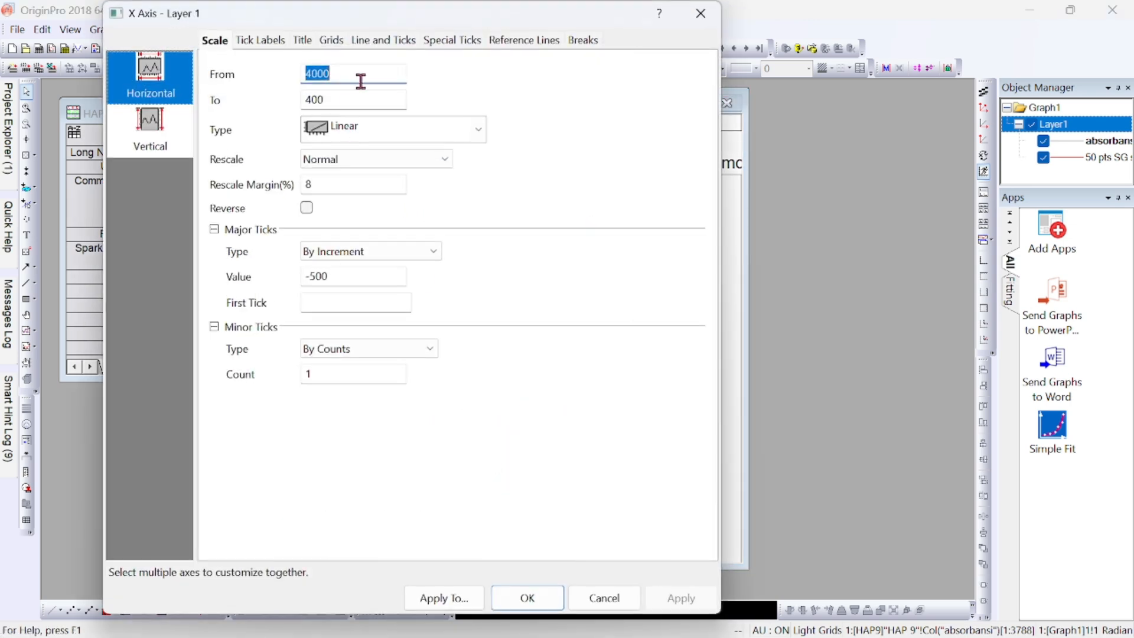
text(1200)
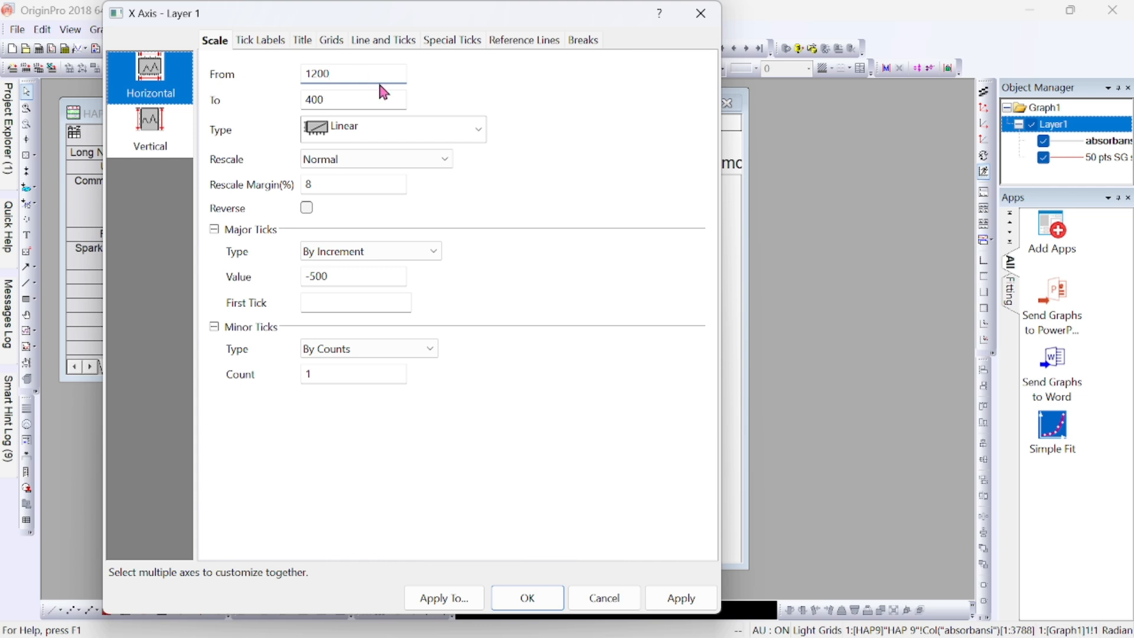
key(Tab)
key(BackSpace)
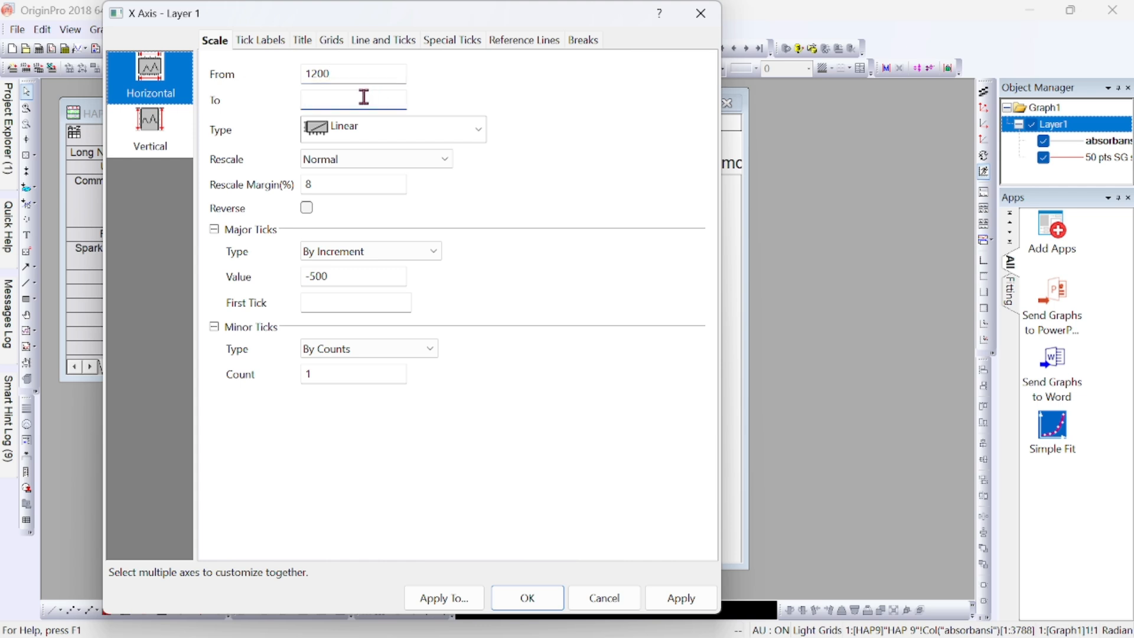
text(900)
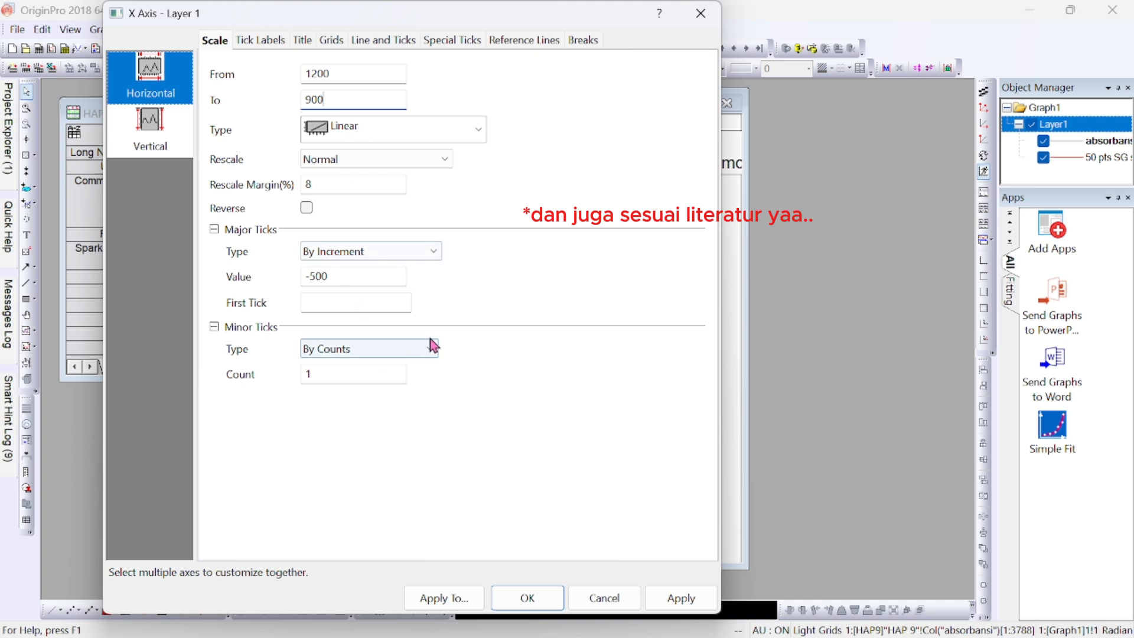
click(532, 596)
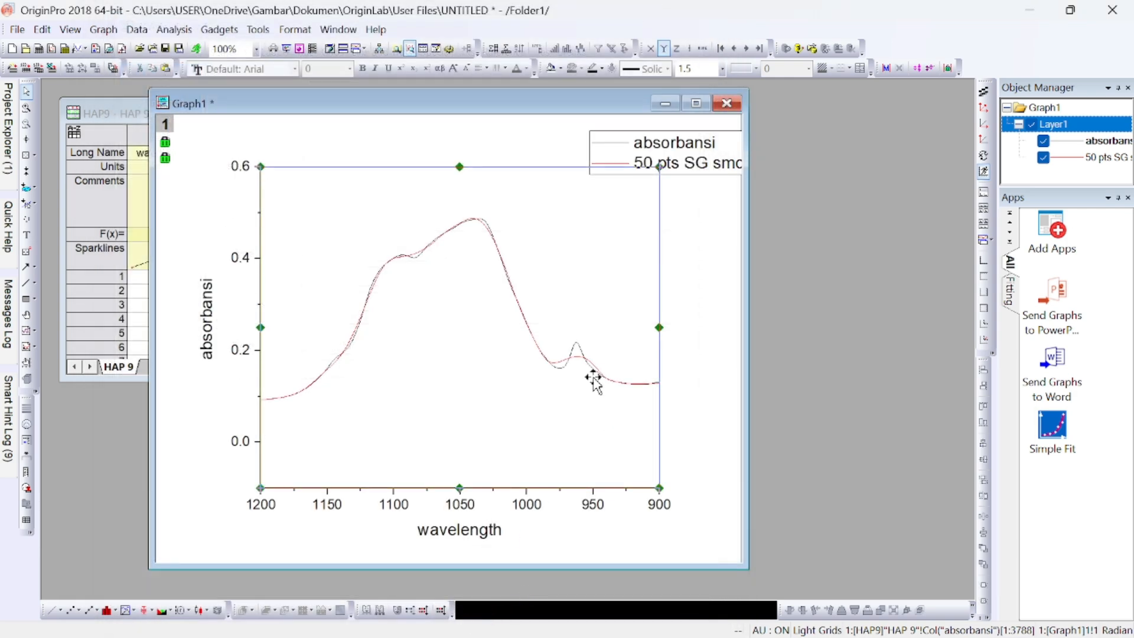
Remove the original absorbansi curve from the graph, keeping only the smoothed one.
click(575, 344)
right_click(575, 344)
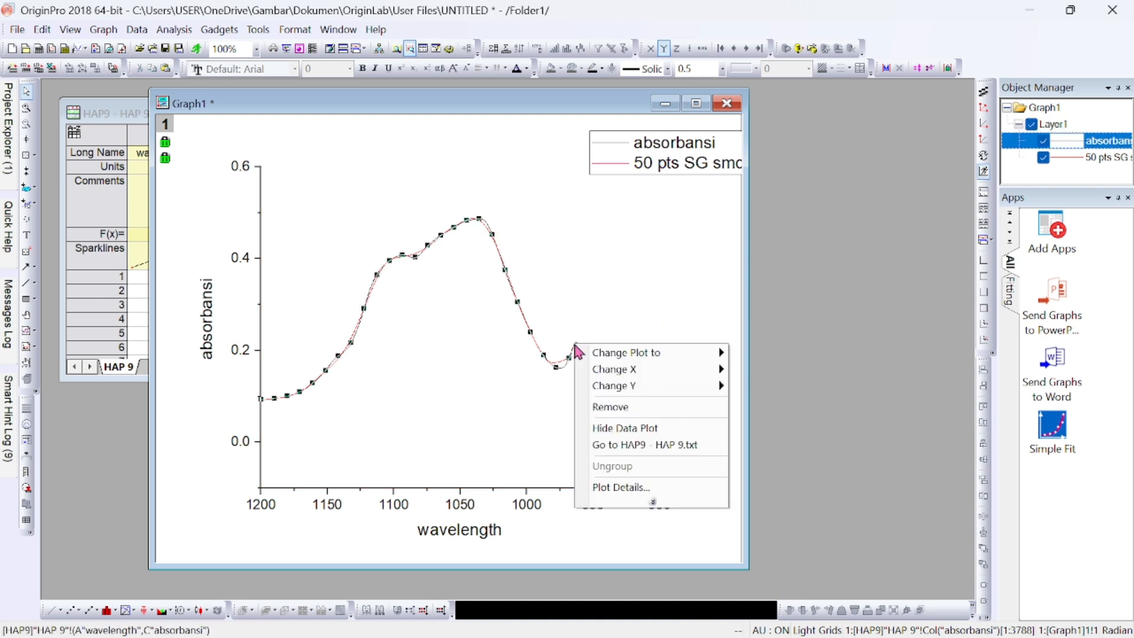
click(608, 412)
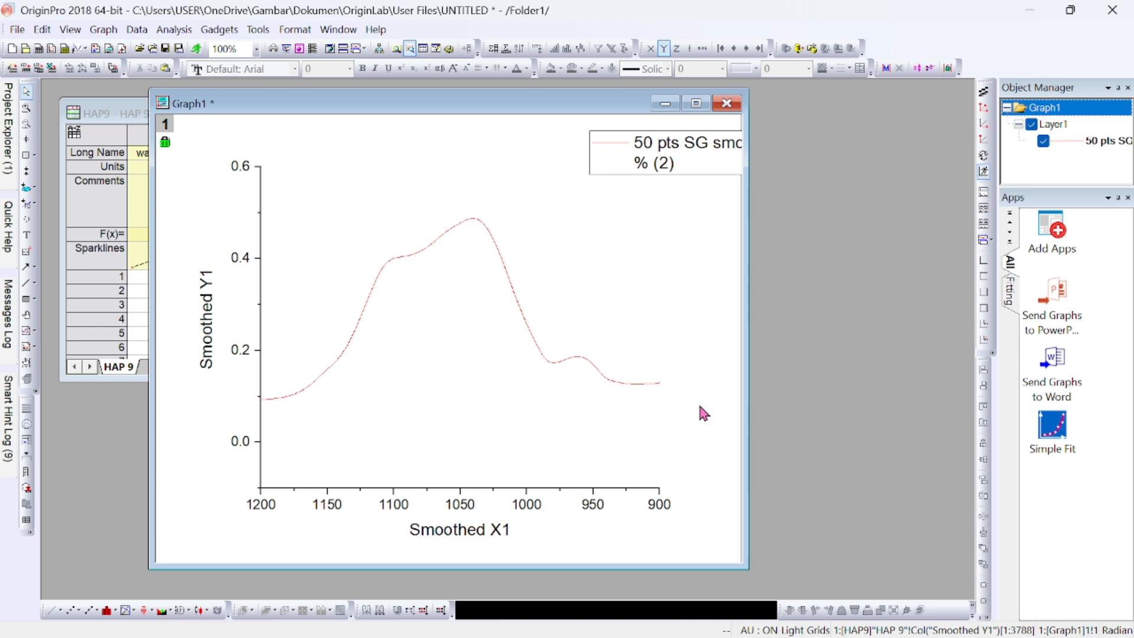
Start a Multiple Peak Fit with the Gauss function on the smoothed absorbansi curve, taking points 587 to 869 from the graph as input.
click(175, 30)
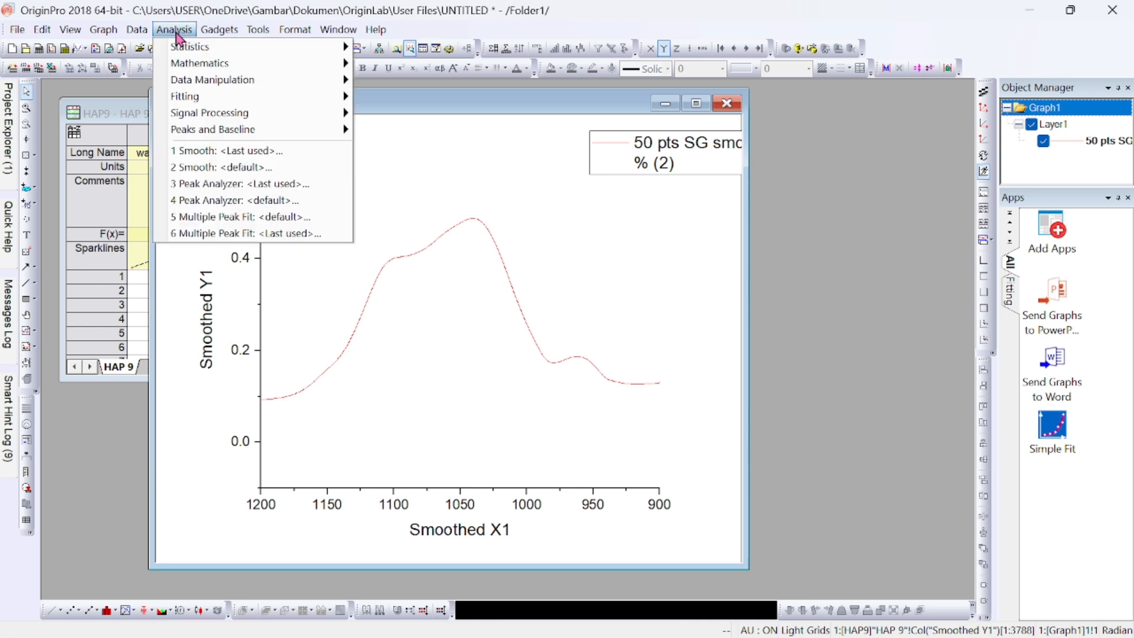
mouse_move(261, 137)
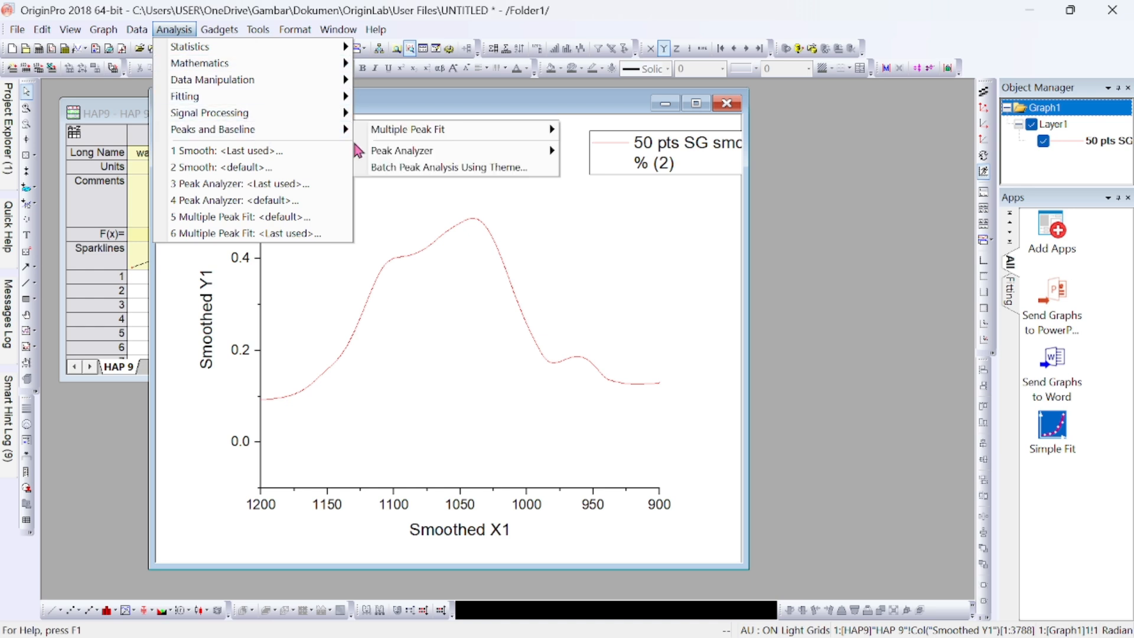
mouse_move(488, 142)
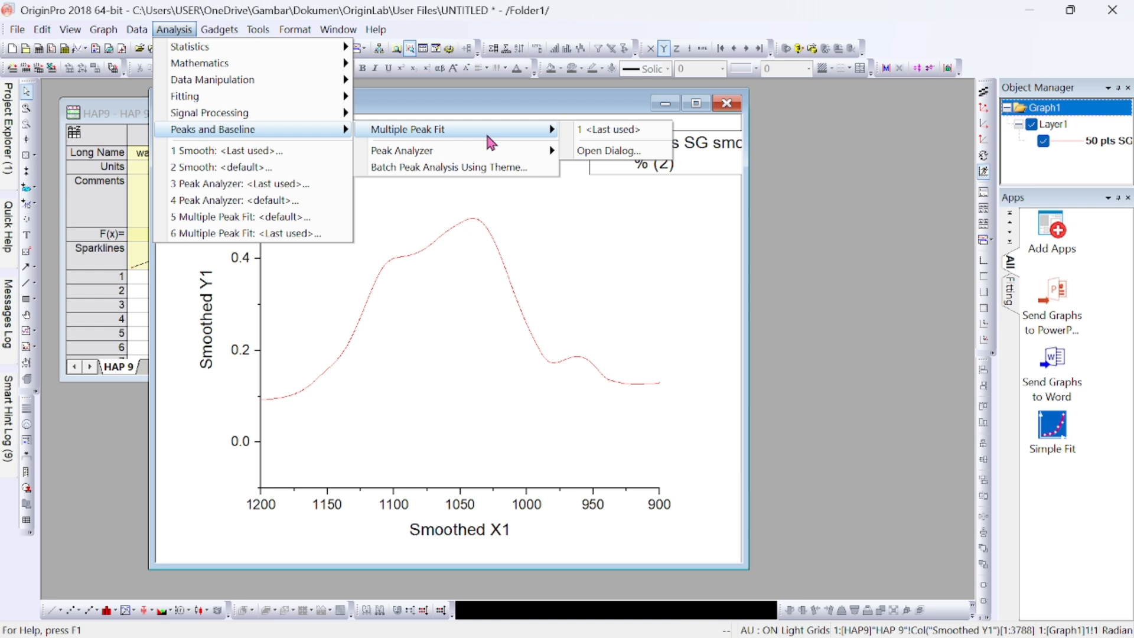
click(603, 155)
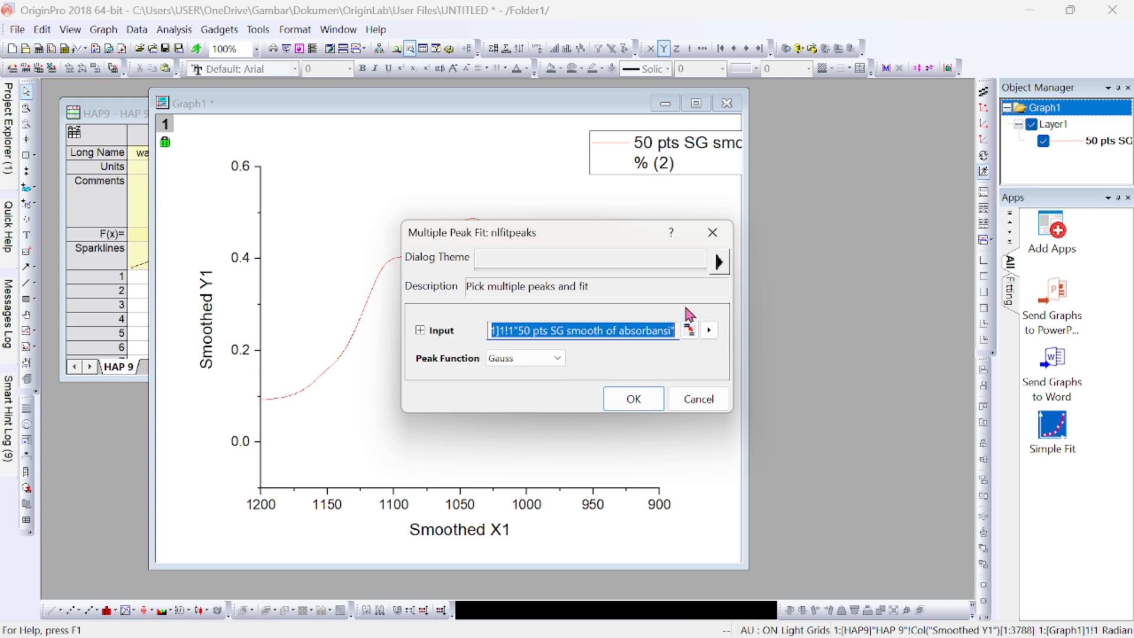
click(692, 338)
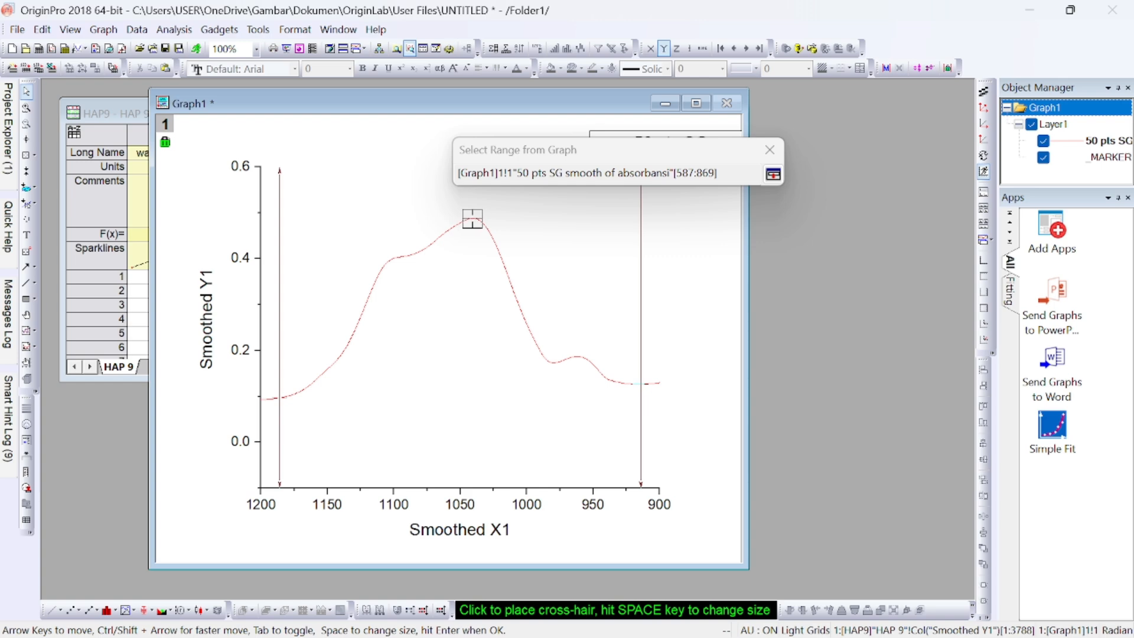
key(Return)
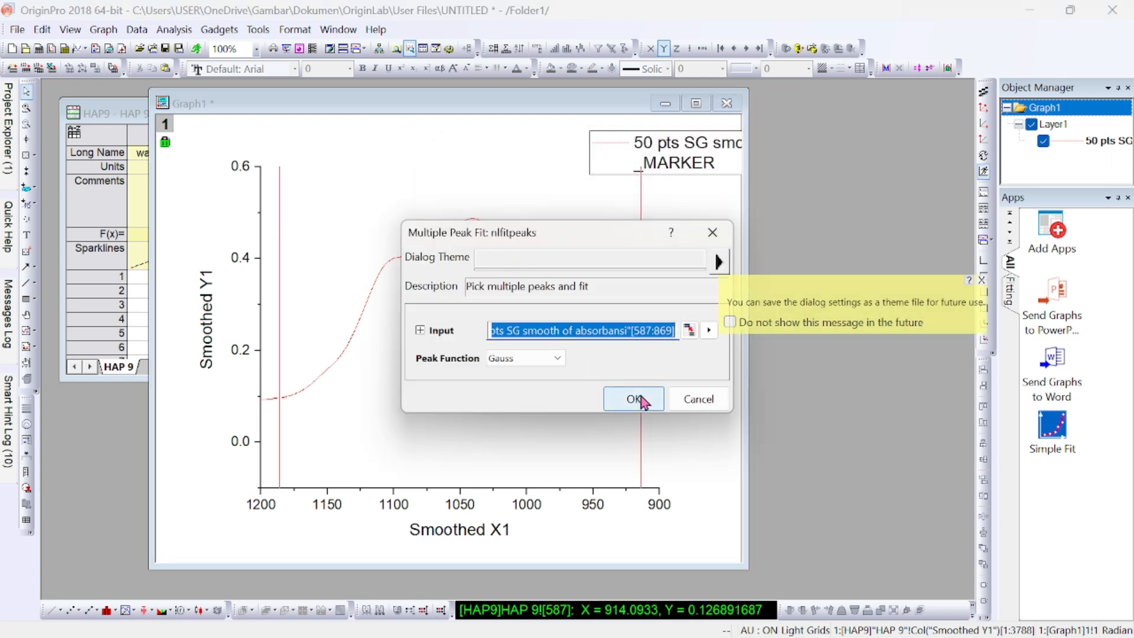
click(635, 400)
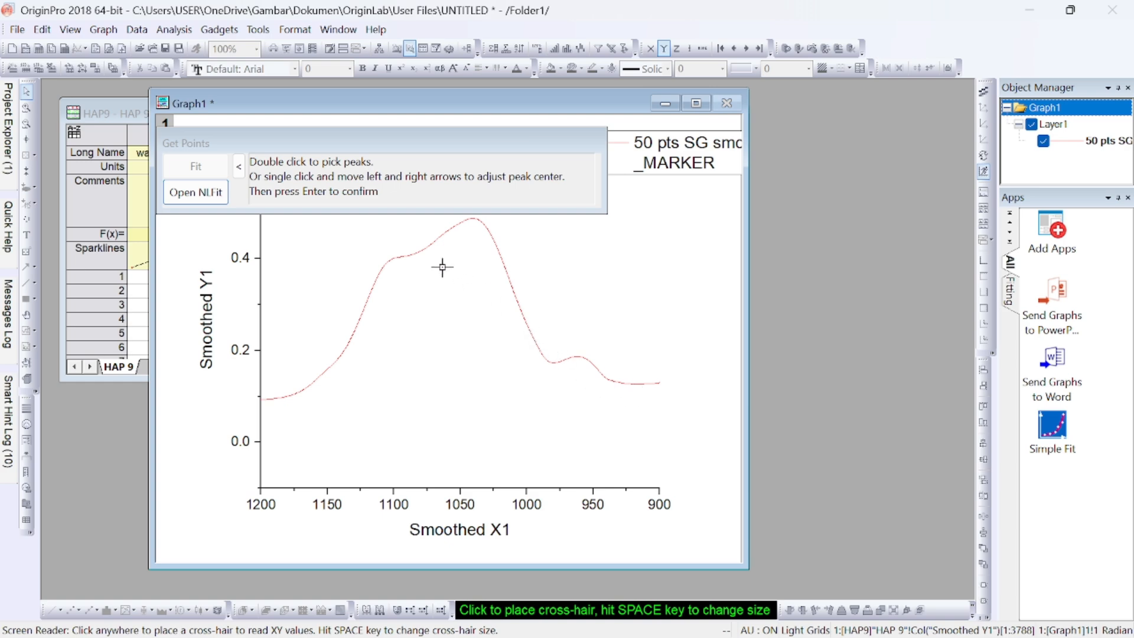
Pick three peaks at about 1100, 1040 and 962, run the fit and accept switching to the report sheet.
double_click(393, 258)
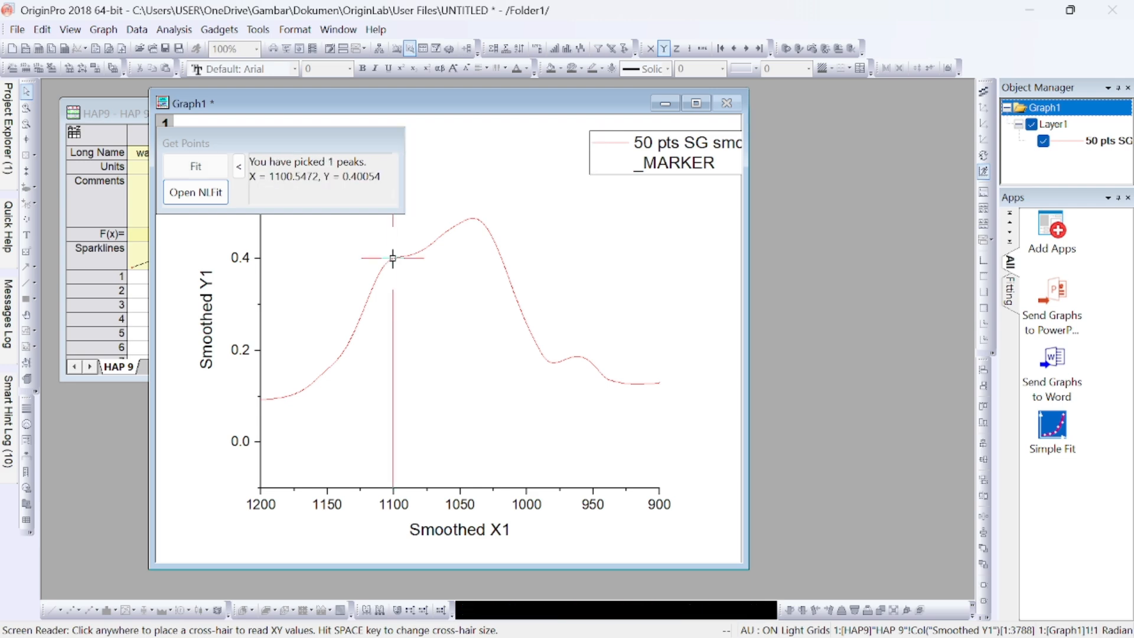
double_click(473, 219)
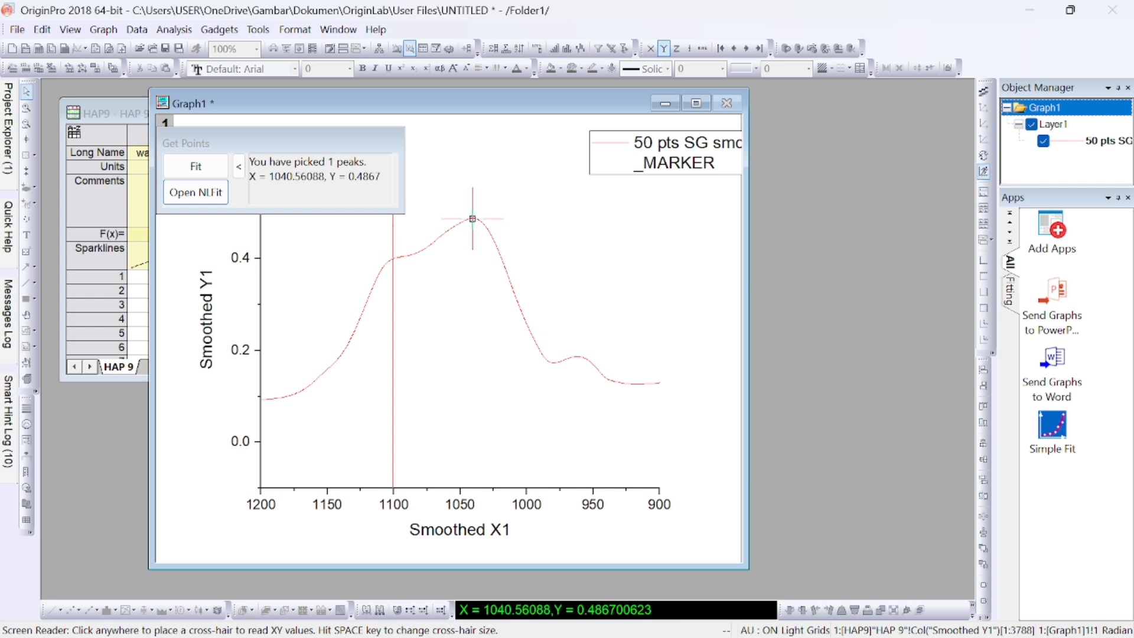
click(577, 356)
double_click(577, 356)
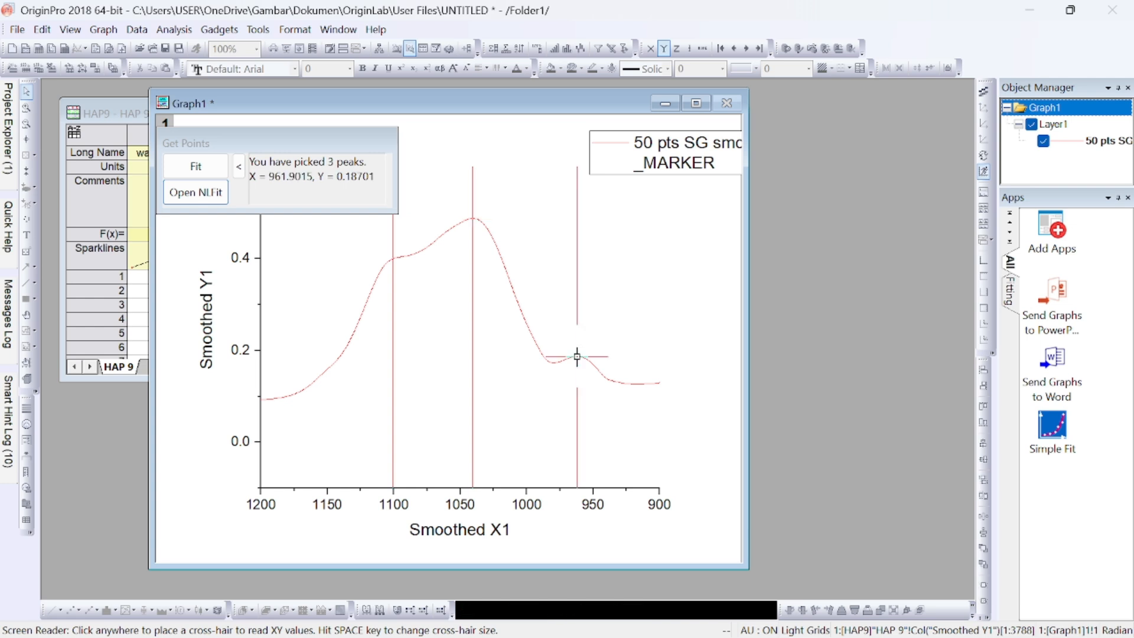
click(215, 171)
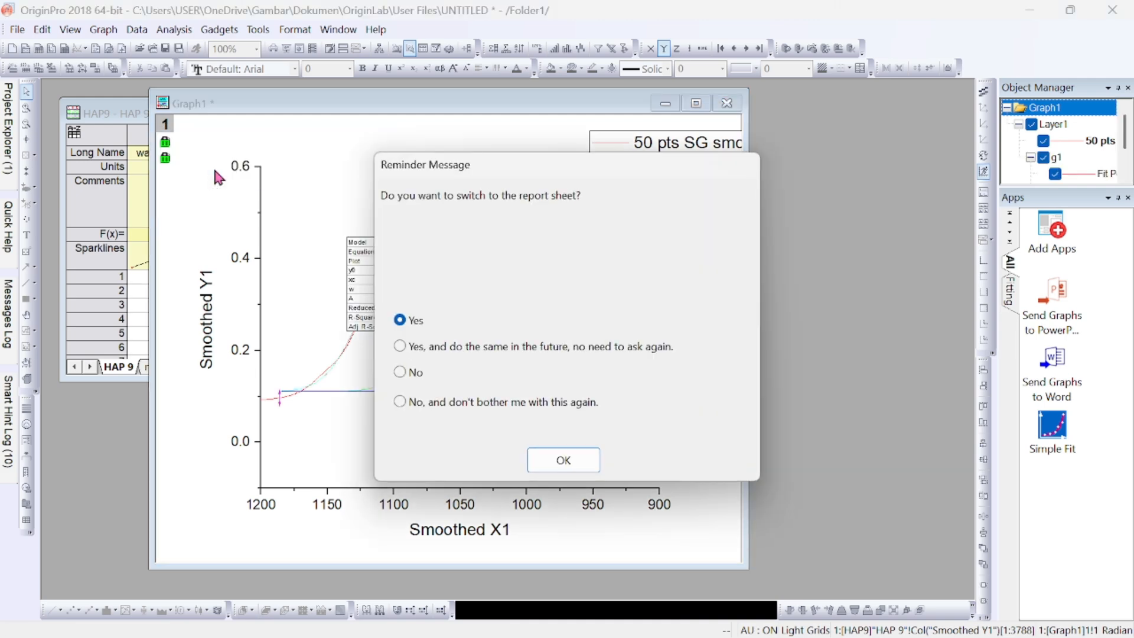
click(581, 470)
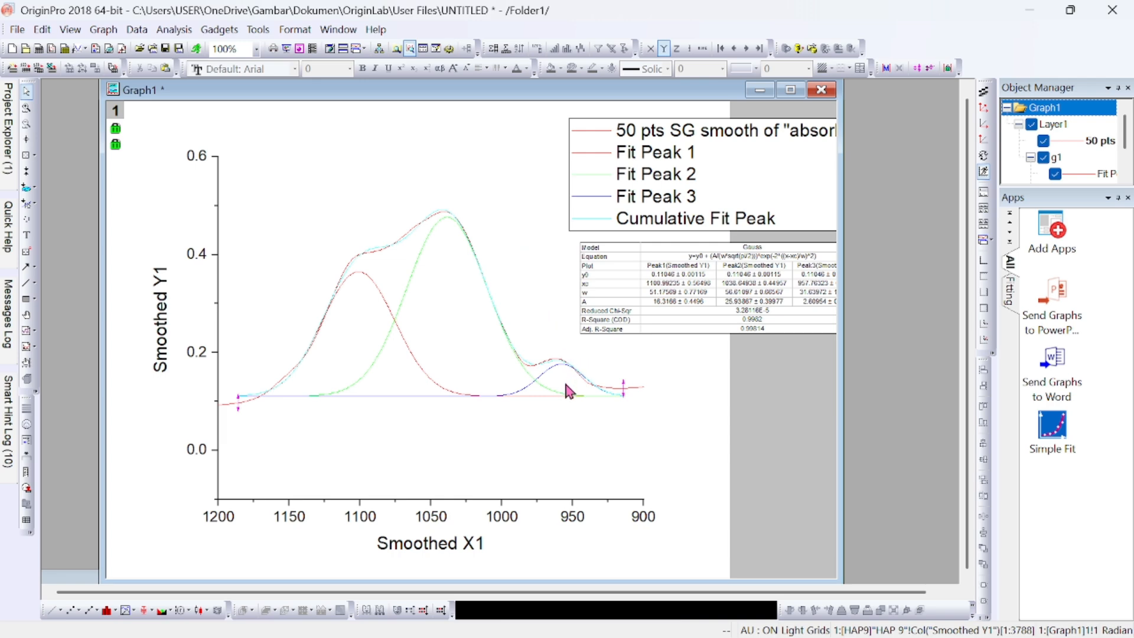
Move the fit results table over the plot area of the graph and enlarge it so its text is readable.
drag(708, 251, 610, 252)
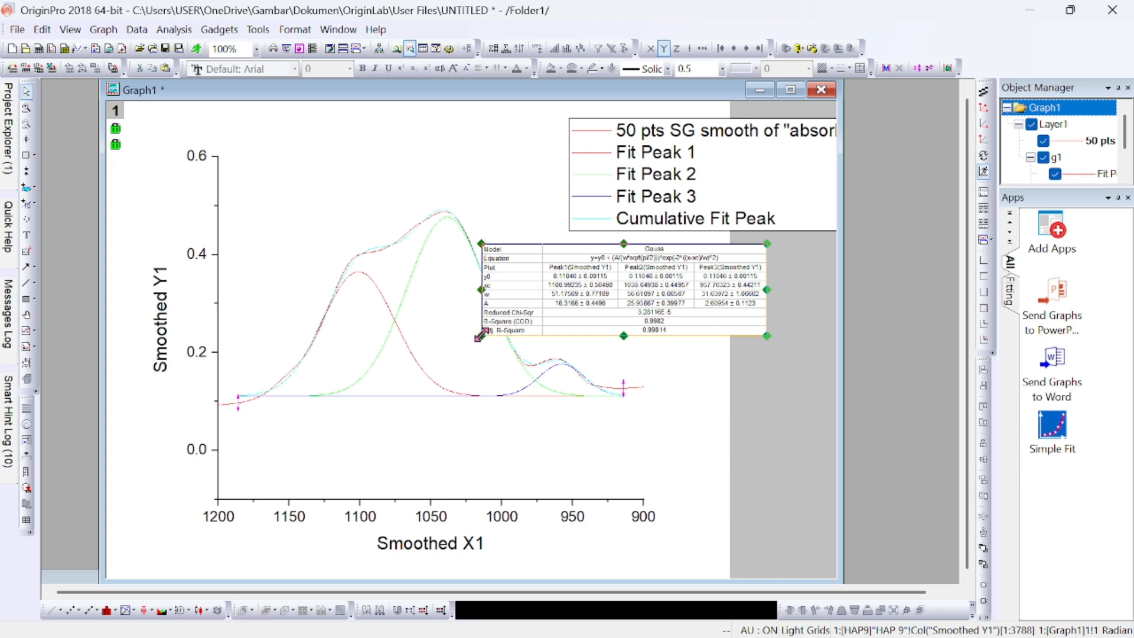
drag(483, 333, 424, 411)
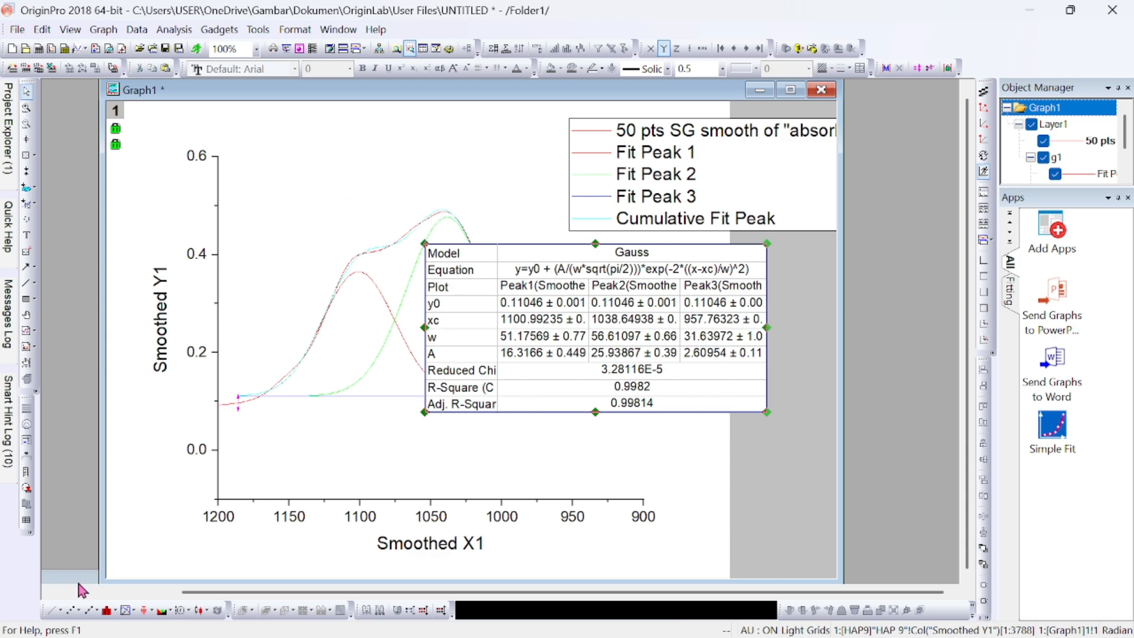
Bring the HAP9 workbook forward, enlarge its window and examine the parameters, statistics, summary and ANOVA in the nlfitpeaks1 report.
drag(82, 578, 222, 82)
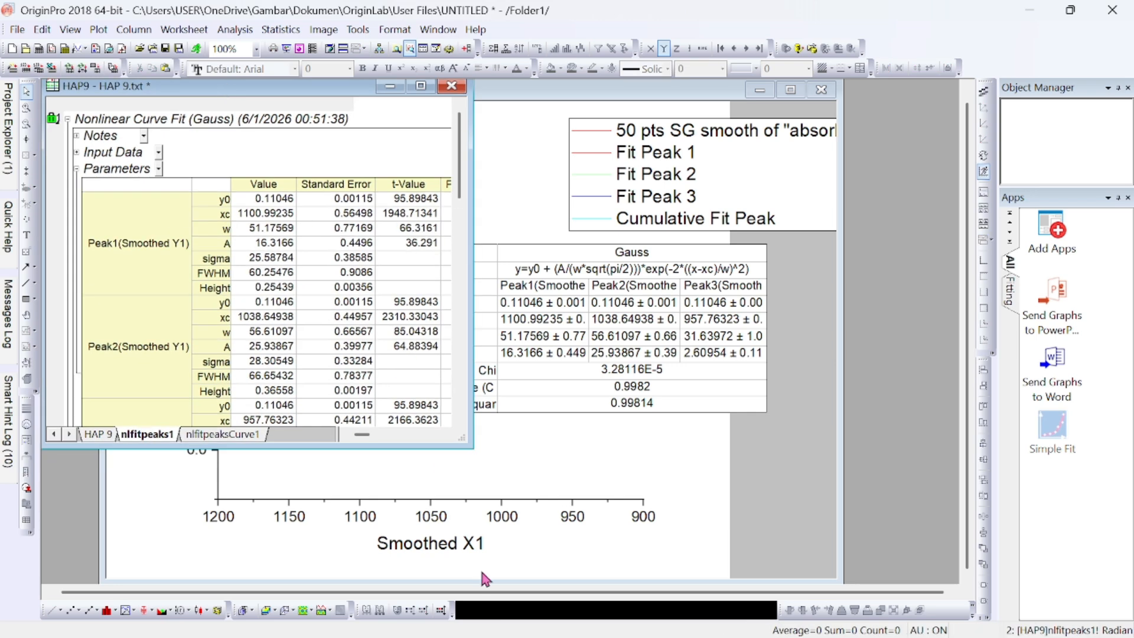
drag(467, 446, 578, 556)
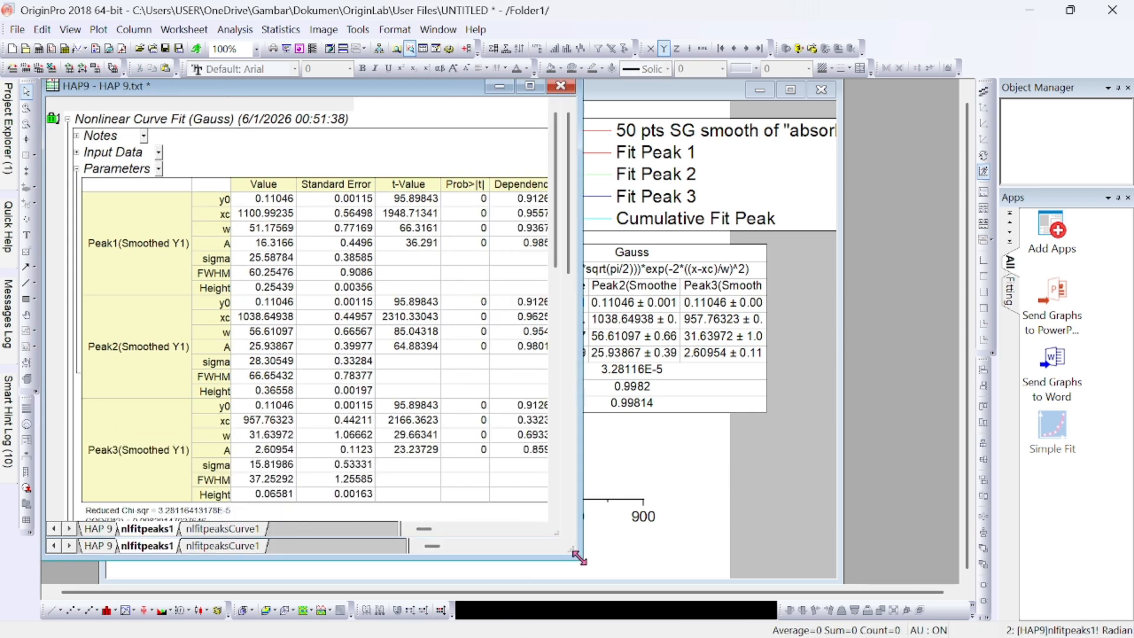
scroll(392, 356, down, 6)
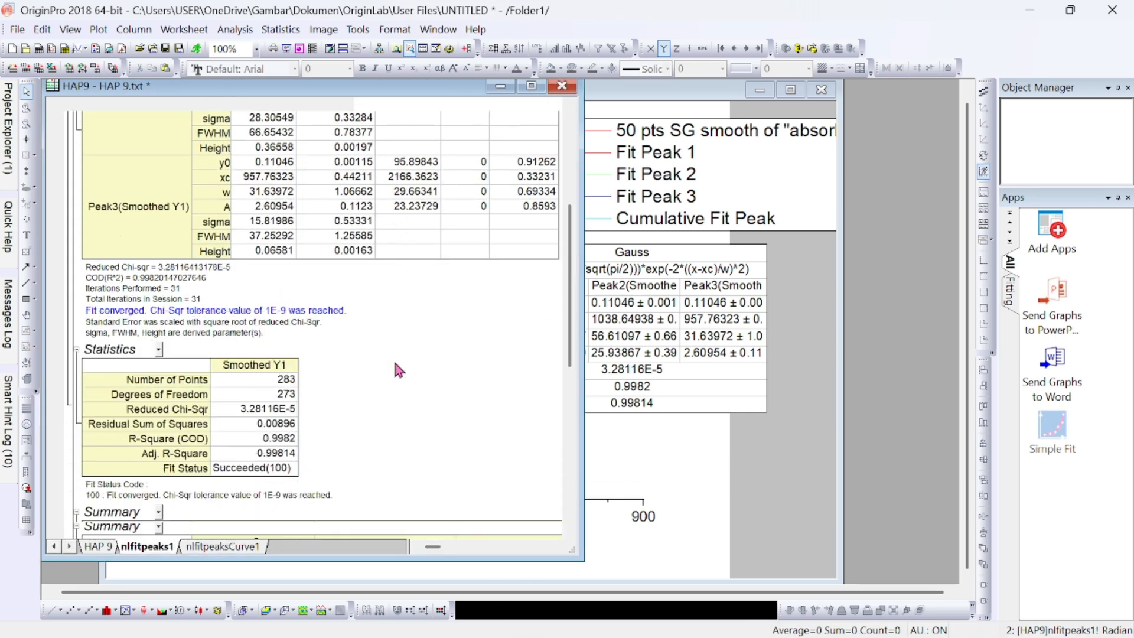
scroll(395, 363, down, 5)
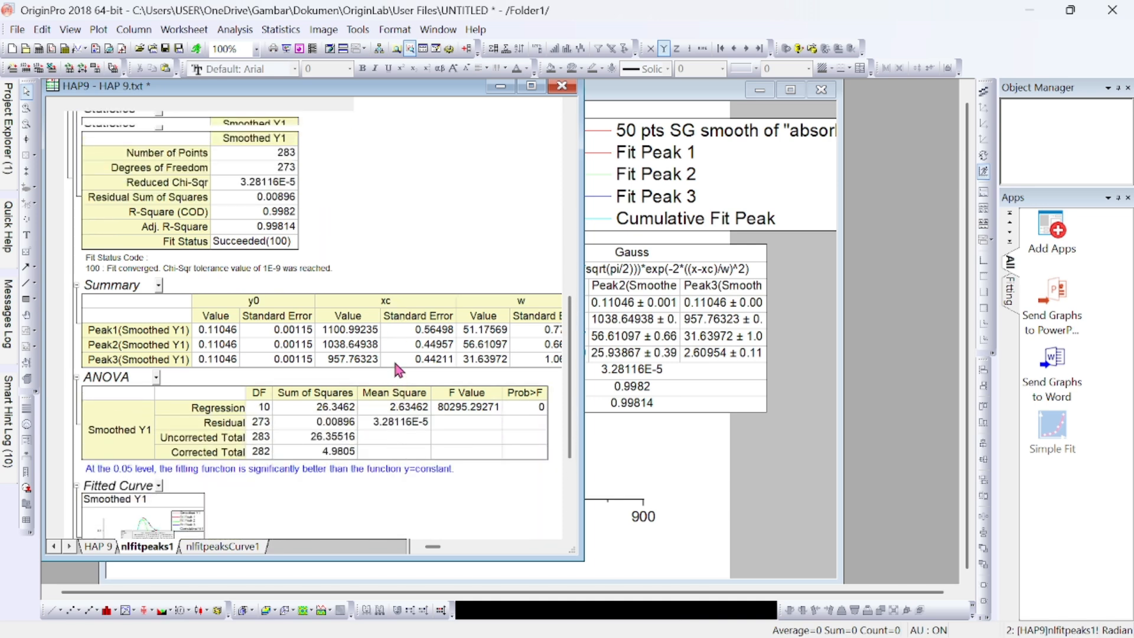
scroll(396, 369, up, 2)
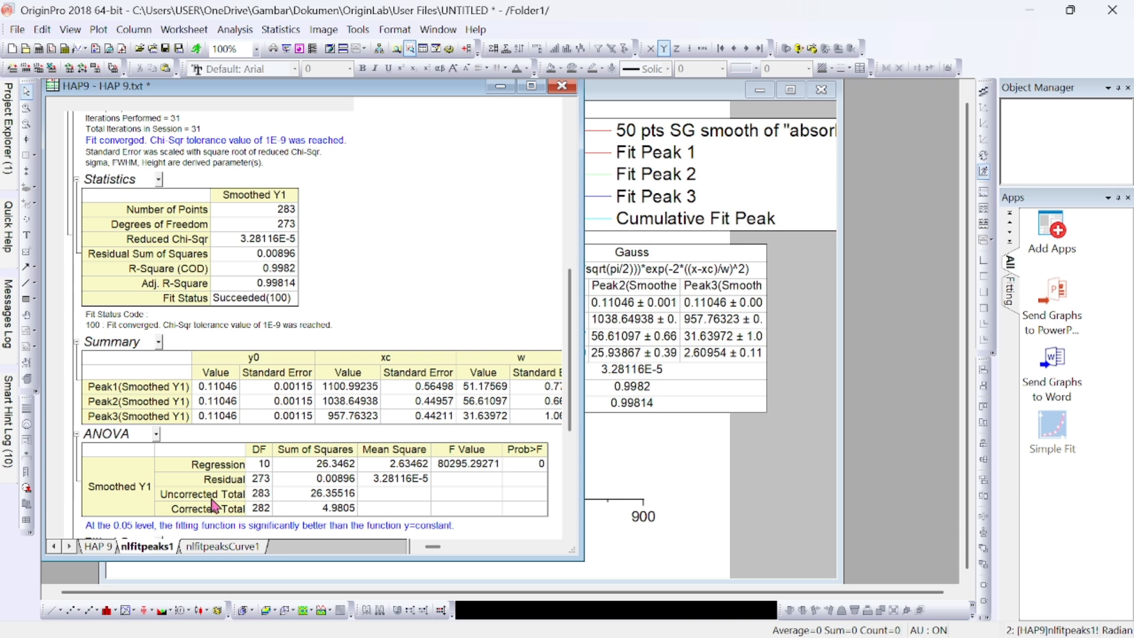
Show the HAP 9 data sheet through to its Smoothed X and Y columns.
click(98, 547)
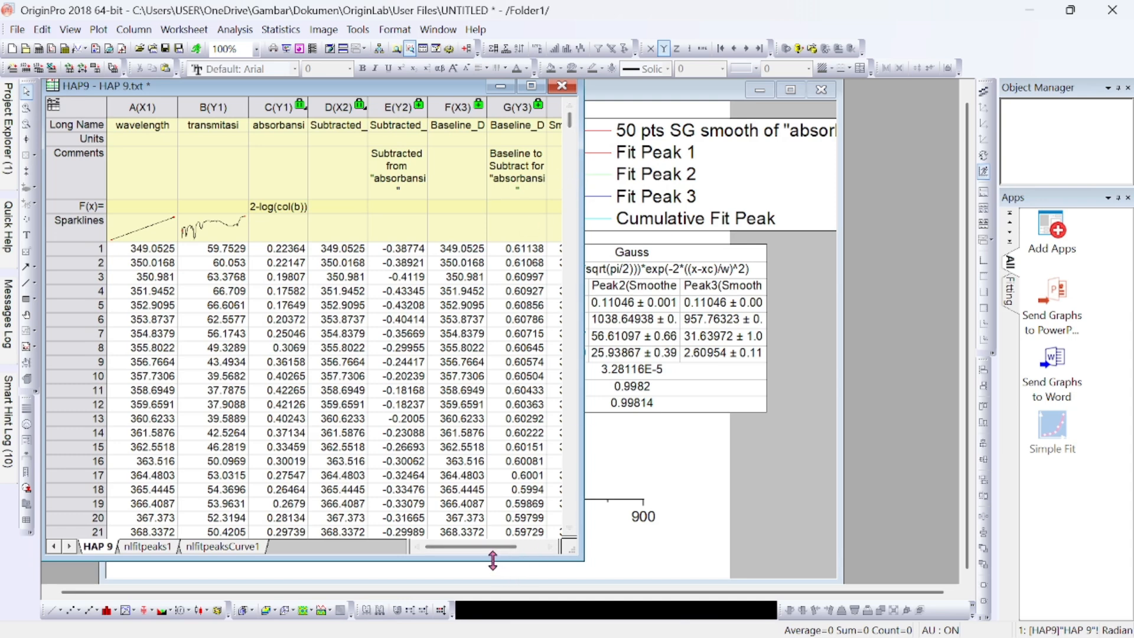
drag(485, 553, 517, 552)
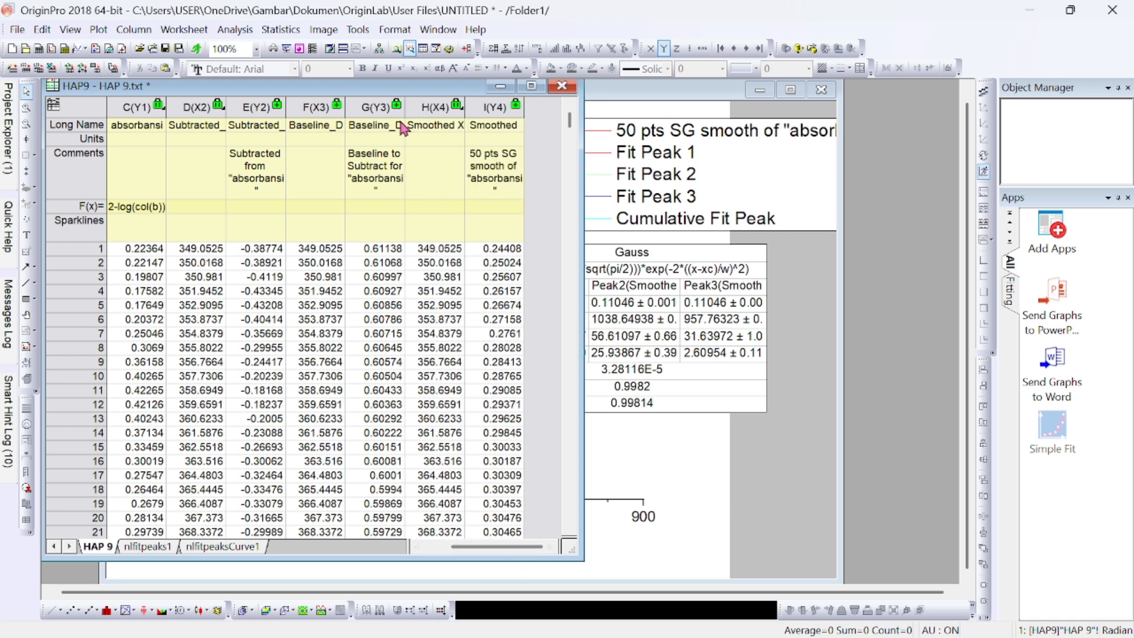